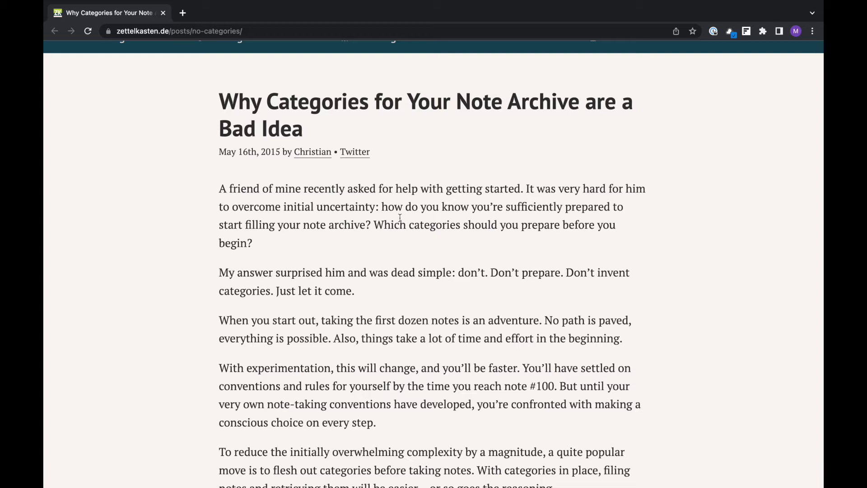
Read the article's opening and note: "Current organization techniques require you to make many decisions which add lots of friction to note-taking".
{"action": "scroll", "coordinate": [402, 216], "scroll_direction": "down", "scroll_amount": 1}
{"action": "scroll", "coordinate": [286, 226], "scroll_direction": "down", "scroll_amount": 3}
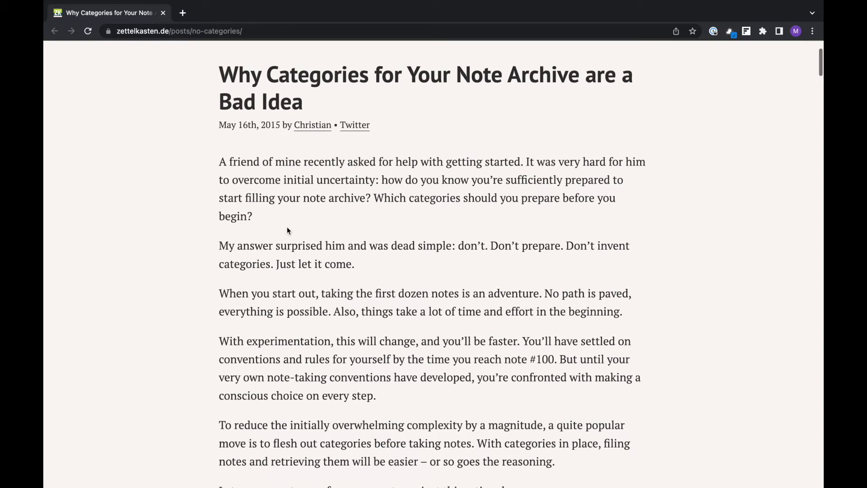
{"action": "scroll", "coordinate": [286, 226], "scroll_direction": "down", "scroll_amount": 1}
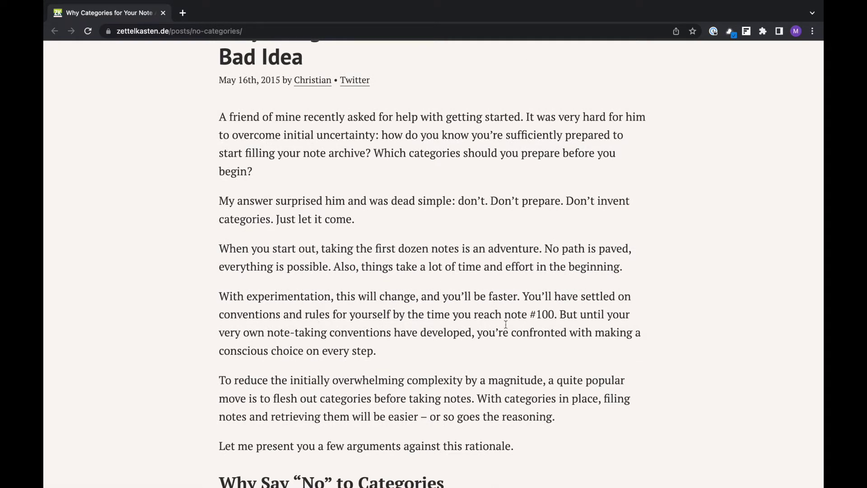
{"action": "left_click_drag", "start_coordinate": [220, 356], "coordinate": [303, 354]}
{"action": "left_click", "coordinate": [405, 370]}
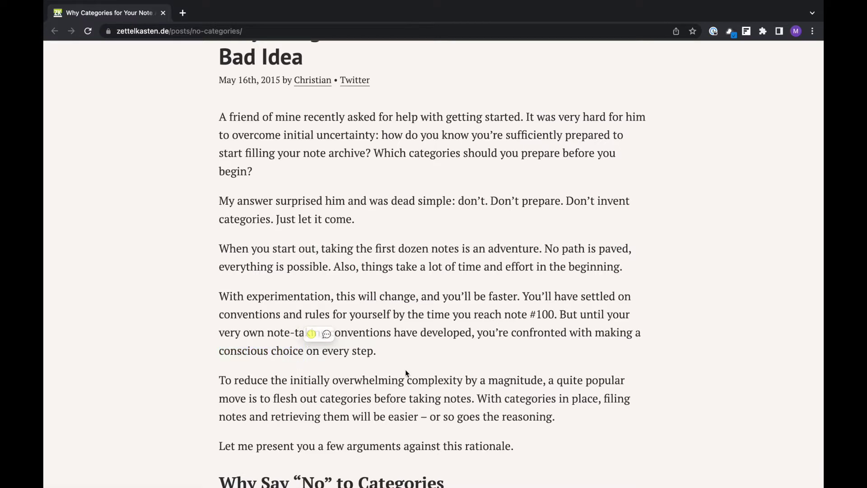
{"action": "scroll", "coordinate": [410, 356], "scroll_direction": "down", "scroll_amount": 1}
{"action": "key", "text": "alt+c"}
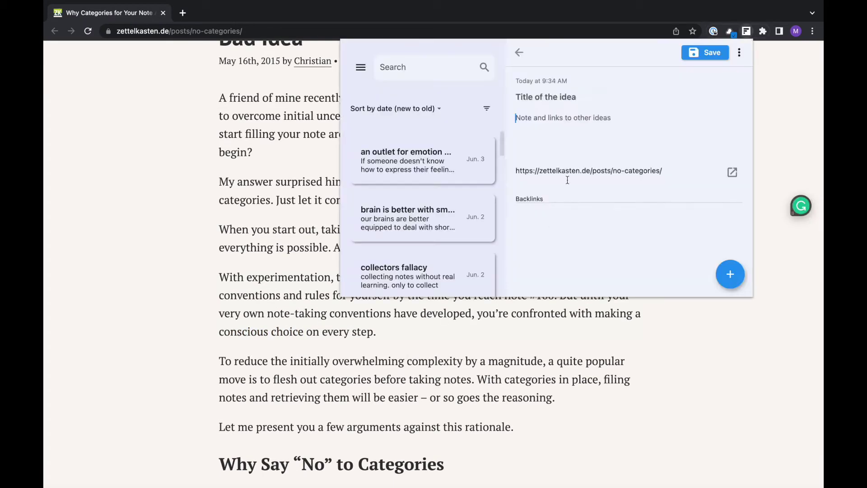
{"action": "type", "text": "Current organization techni"}
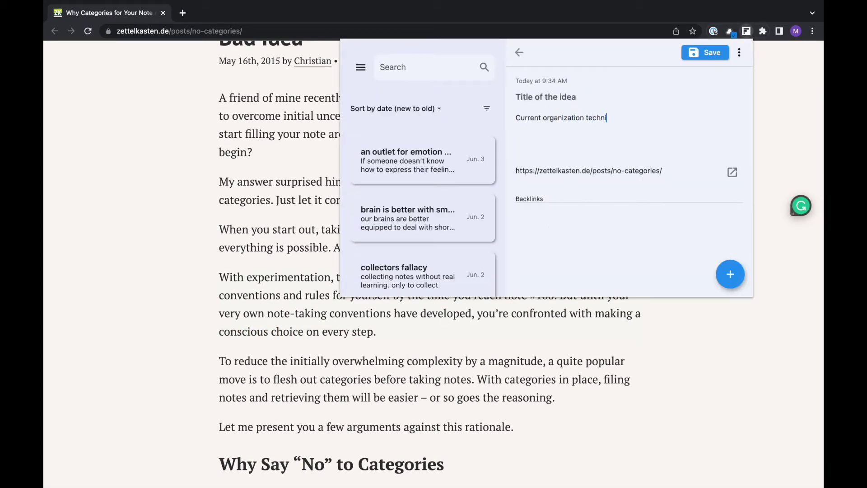
{"action": "type", "text": "ques require yout o make"}
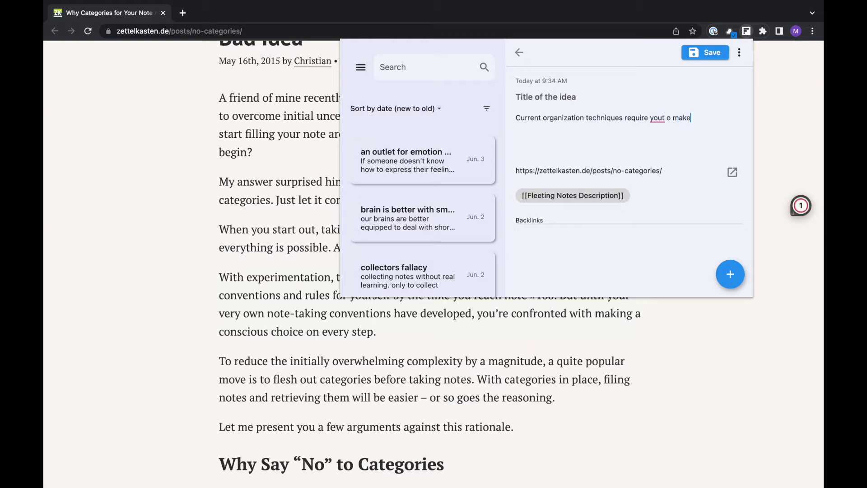
{"action": "key", "text": "BackSpace"}
{"action": "key", "text": "BackSpace"}
{"action": "key", "text": "BackSpace"}
{"action": "key", "text": "BackSpace"}
{"action": "key", "text": "BackSpace"}
{"action": "key", "text": "BackSpace"}
{"action": "key", "text": "BackSpace"}
{"action": "key", "text": "BackSpace"}
{"action": "type", "text": " to make many decisions which add "}
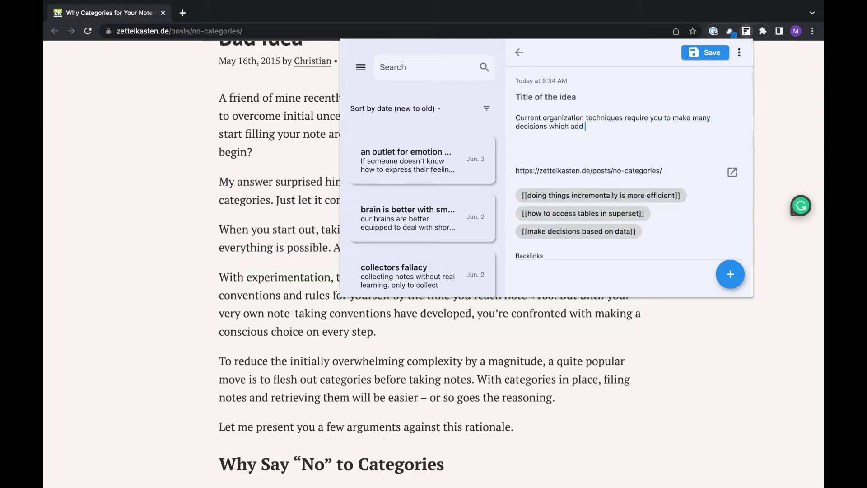
{"action": "type", "text": "lots of friction to n"}
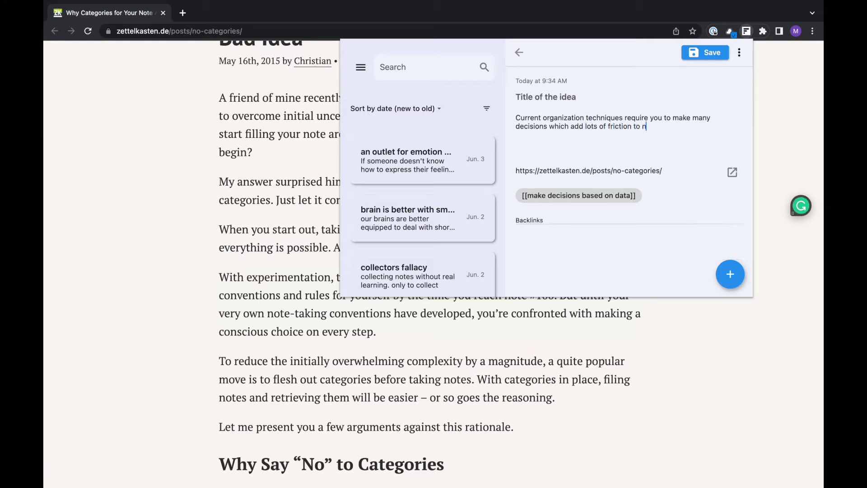
{"action": "type", "text": "ote-taking [[too many decisions cause inaction]]"}
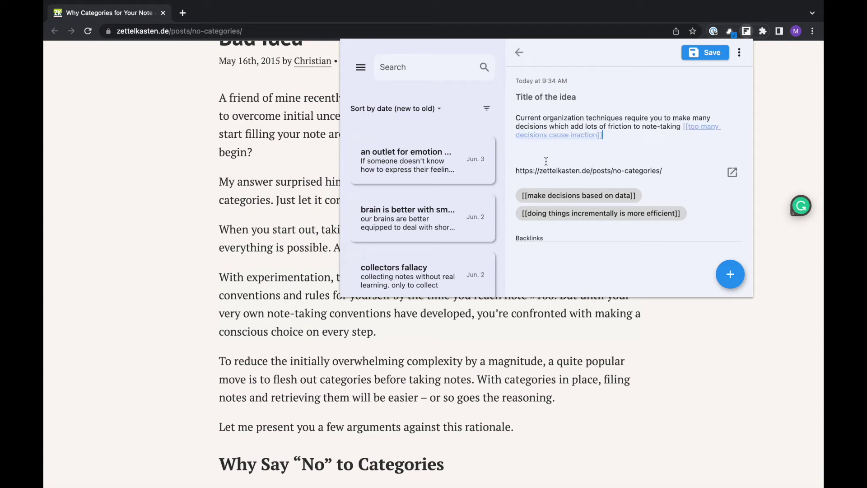
Append the link [[too many decisions cause inaction]] to the note and open the linked note for writing.
{"action": "left_click", "coordinate": [565, 134]}
{"action": "left_click", "coordinate": [583, 166]}
{"action": "type", "text": "With ma"}
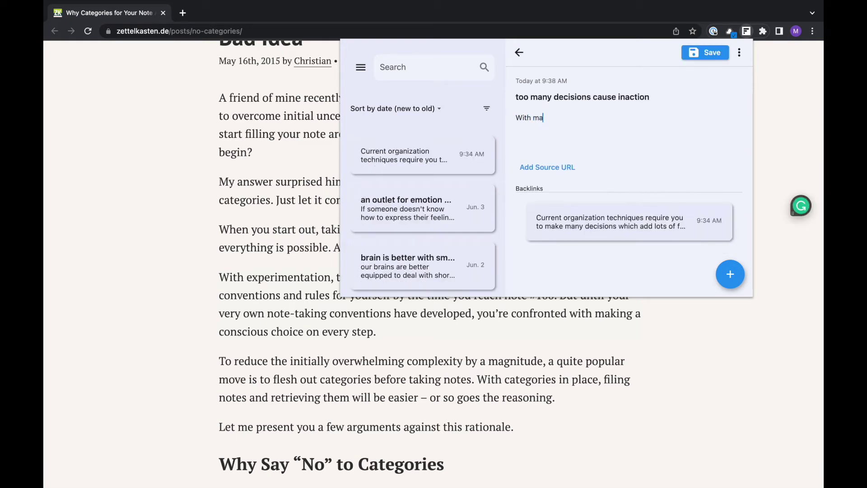
{"action": "type", "text": "ny decisions to make it freezes up"}
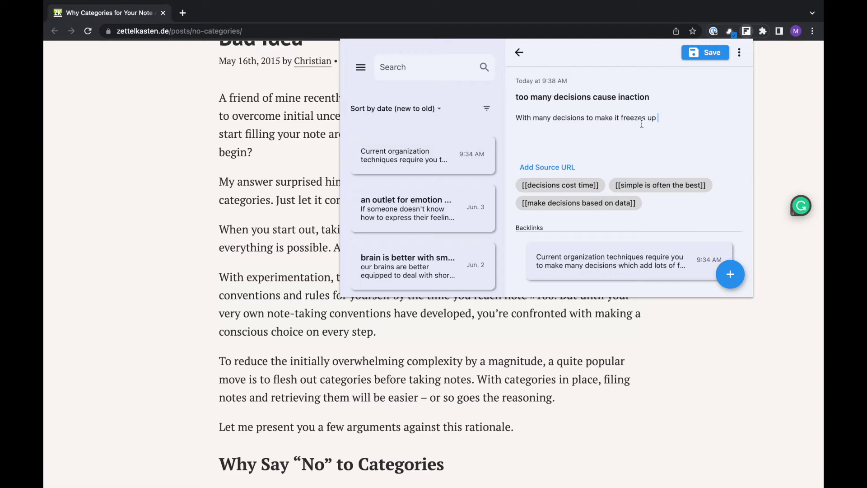
{"action": "key", "text": "ctrl+a"}
{"action": "key", "text": "BackSpace"}
Begin the body of the inaction note with "Because" followed by the suggested link [[decisions cost time]] and a comma.
{"action": "type", "text": "Because"}
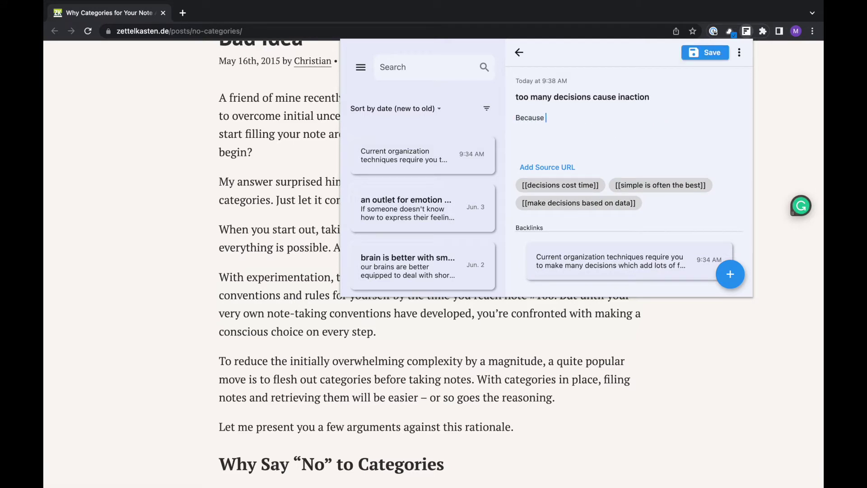
{"action": "left_click", "coordinate": [584, 189]}
{"action": "type", "text": ", it's "}
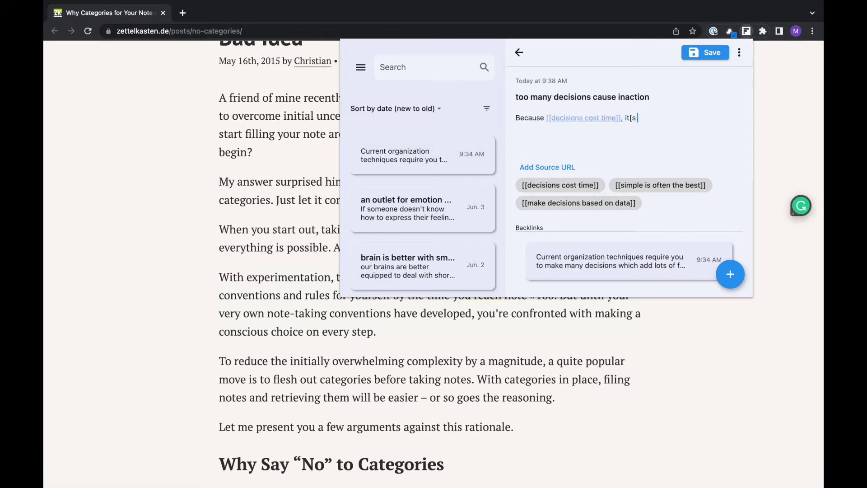
{"action": "type", "text": "often difficult to know what to do"}
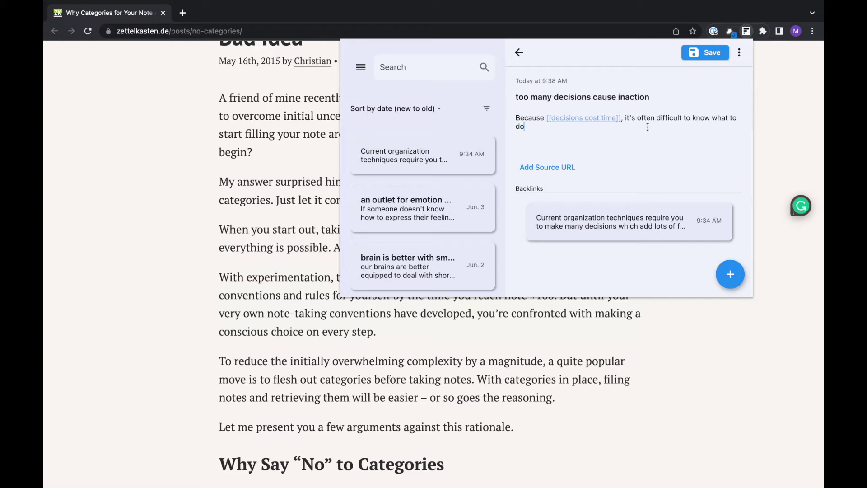
{"action": "key", "text": "BackSpace"}
{"action": "key", "text": "BackSpace"}
{"action": "key", "text": "BackSpace"}
{"action": "key", "text": "BackSpace"}
{"action": "key", "text": "BackSpace"}
{"action": "key", "text": "BackSpace"}
{"action": "key", "text": "BackSpace"}
{"action": "key", "text": "BackSpace"}
{"action": "key", "text": "BackSpace"}
{"action": "key", "text": "BackSpace"}
{"action": "key", "text": "BackSpace"}
{"action": "key", "text": "BackSpace"}
{"action": "key", "text": "BackSpace"}
{"action": "key", "text": "BackSpace"}
{"action": "key", "text": "BackSpace"}
{"action": "key", "text": "BackSpace"}
{"action": "key", "text": "BackSpace"}
{"action": "key", "text": "BackSpace"}
{"action": "key", "text": "BackSpace"}
{"action": "key", "text": "BackSpace"}
{"action": "type", "text": "often"}
{"action": "key", "text": "BackSpace"}
{"action": "key", "text": "BackSpace"}
{"action": "key", "text": "BackSpace"}
{"action": "key", "text": "BackSpace"}
{"action": "key", "text": "BackSpace"}
Complete the sentence with "decisions make it hard for us to do action" and close the saved note.
{"action": "type", "text": "decisions c"}
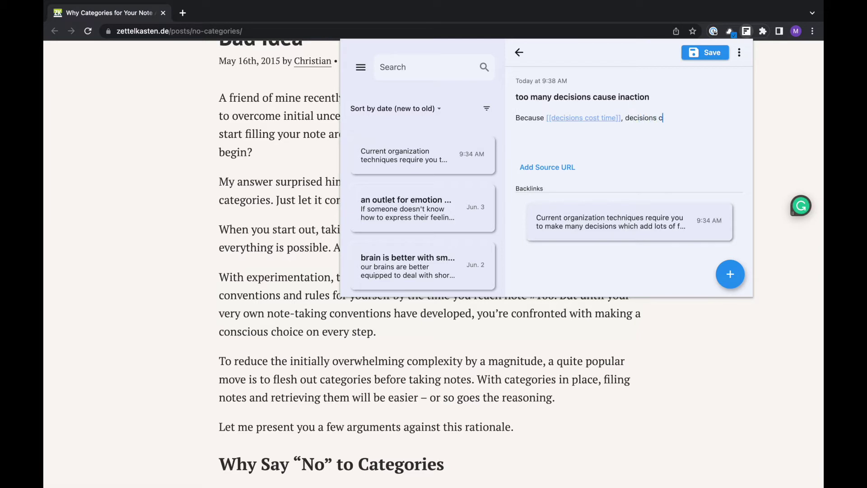
{"action": "type", "text": "ause us to"}
{"action": "key", "text": "BackSpace"}
{"action": "key", "text": "BackSpace"}
{"action": "key", "text": "BackSpace"}
{"action": "key", "text": "BackSpace"}
{"action": "key", "text": "BackSpace"}
{"action": "key", "text": "BackSpace"}
{"action": "key", "text": "BackSpace"}
{"action": "key", "text": "BackSpace"}
{"action": "key", "text": "BackSpace"}
{"action": "key", "text": "BackSpace"}
{"action": "key", "text": "BackSpace"}
{"action": "type", "text": "make it hard for us to do action"}
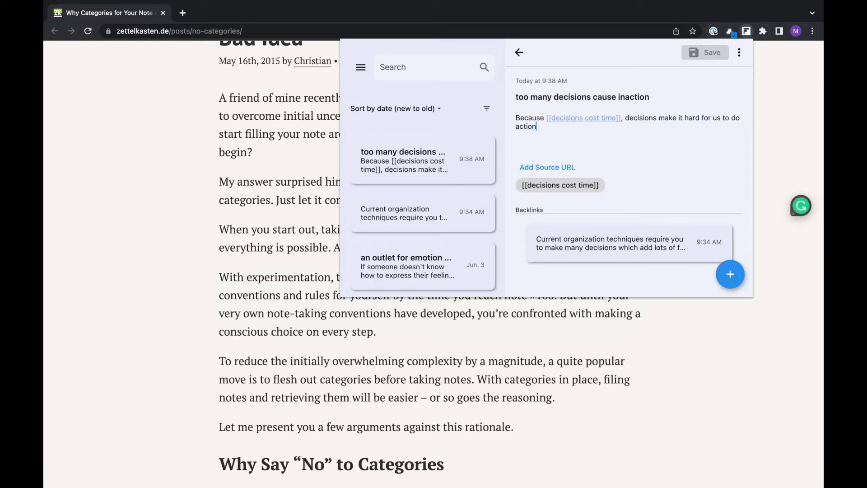
{"action": "left_click", "coordinate": [766, 128]}
Examine the article's paragraph about fleshing out categories before taking notes.
{"action": "scroll", "coordinate": [459, 183], "scroll_direction": "down", "scroll_amount": 1}
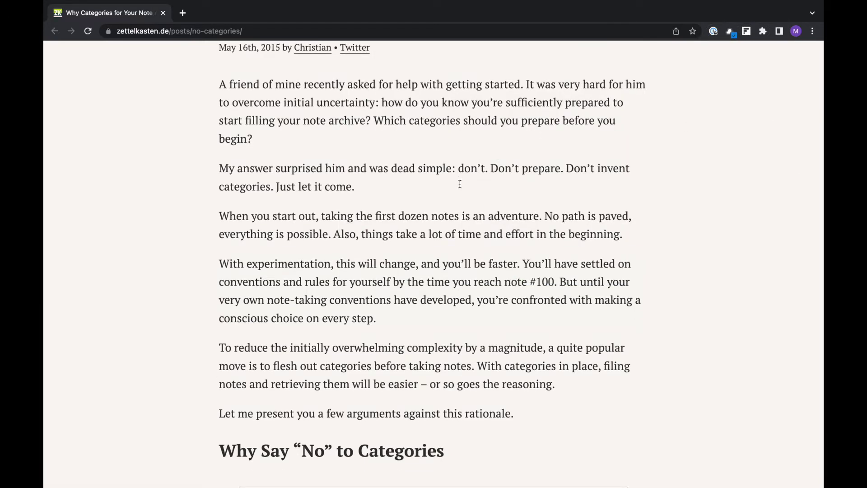
{"action": "scroll", "coordinate": [460, 184], "scroll_direction": "down", "scroll_amount": 3}
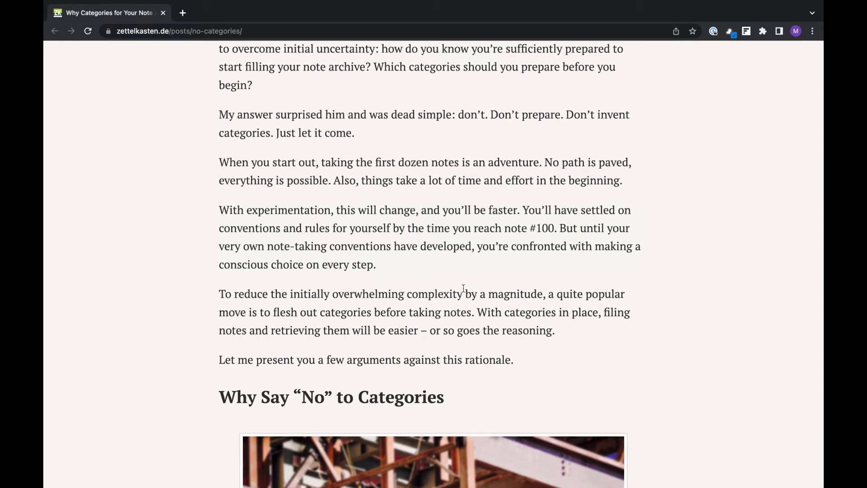
{"action": "left_click_drag", "start_coordinate": [484, 308], "coordinate": [479, 326]}
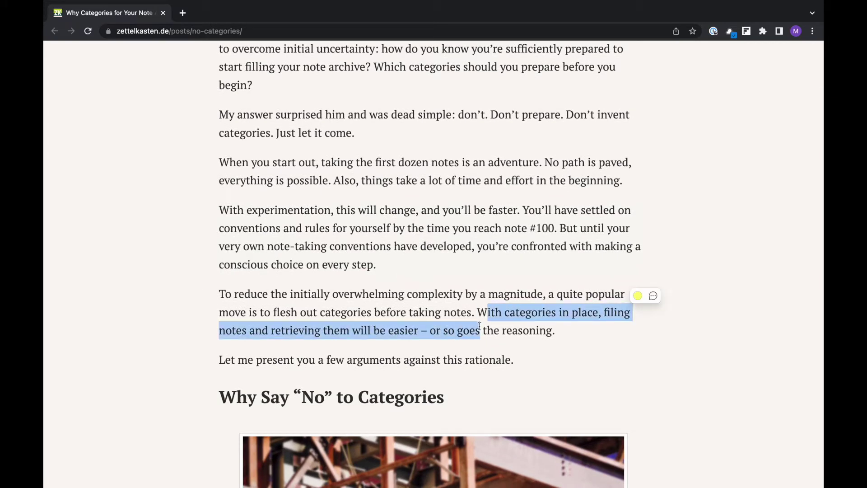
{"action": "left_click", "coordinate": [431, 288]}
{"action": "scroll", "coordinate": [389, 210], "scroll_direction": "down", "scroll_amount": 1}
{"action": "scroll", "coordinate": [400, 222], "scroll_direction": "down", "scroll_amount": 1}
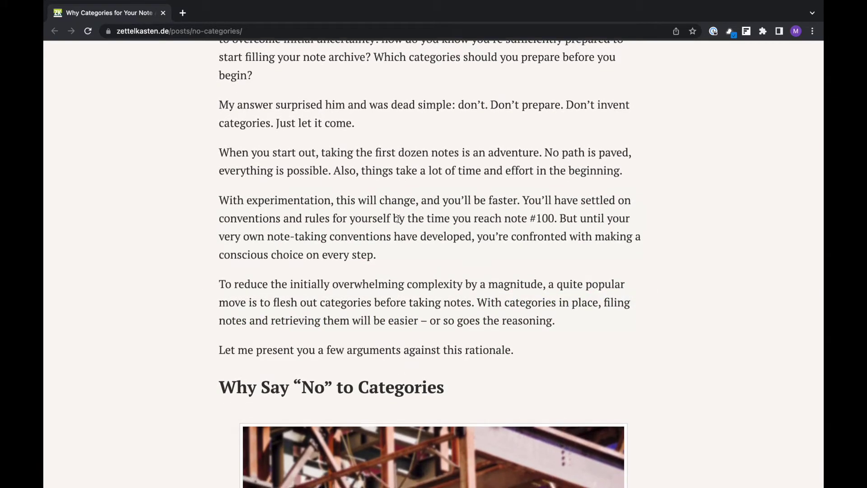
{"action": "left_click", "coordinate": [746, 31]}
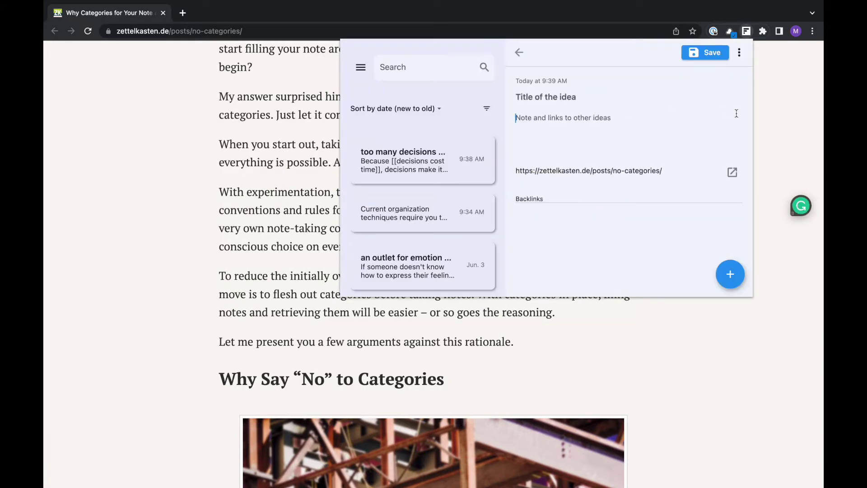
{"action": "left_click", "coordinate": [554, 319]}
{"action": "scroll", "coordinate": [472, 295], "scroll_direction": "down", "scroll_amount": 1}
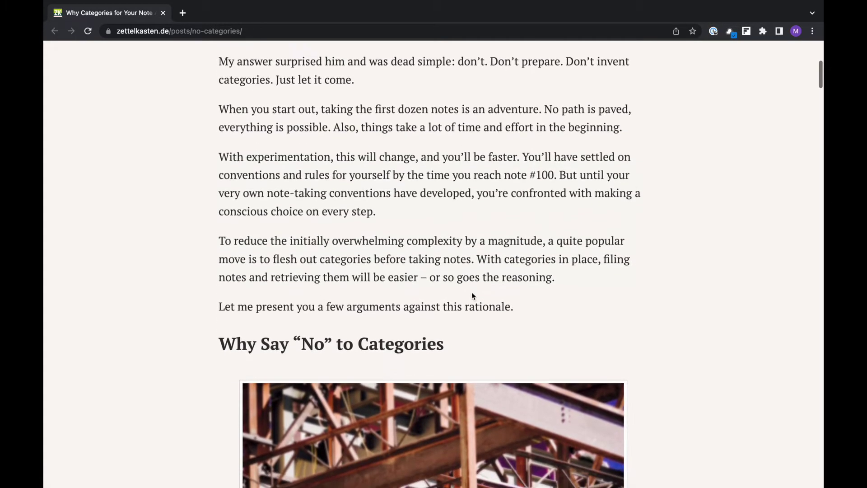
{"action": "scroll", "coordinate": [472, 296], "scroll_direction": "down", "scroll_amount": 1}
{"action": "left_click_drag", "start_coordinate": [363, 225], "coordinate": [418, 228]}
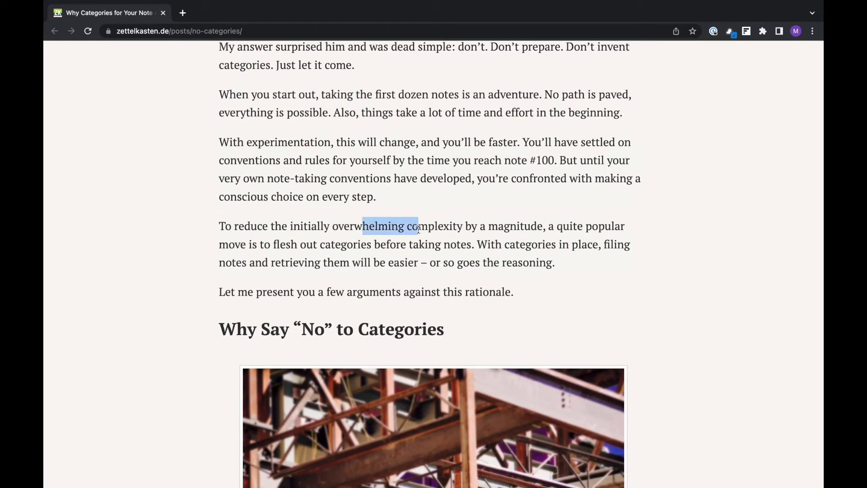
{"action": "left_click", "coordinate": [418, 227]}
Mark "flesh out categories before taking notes" in the article and start a new note with "fleshing out categories is like setting up a routine".
{"action": "left_click_drag", "start_coordinate": [273, 245], "coordinate": [471, 240]}
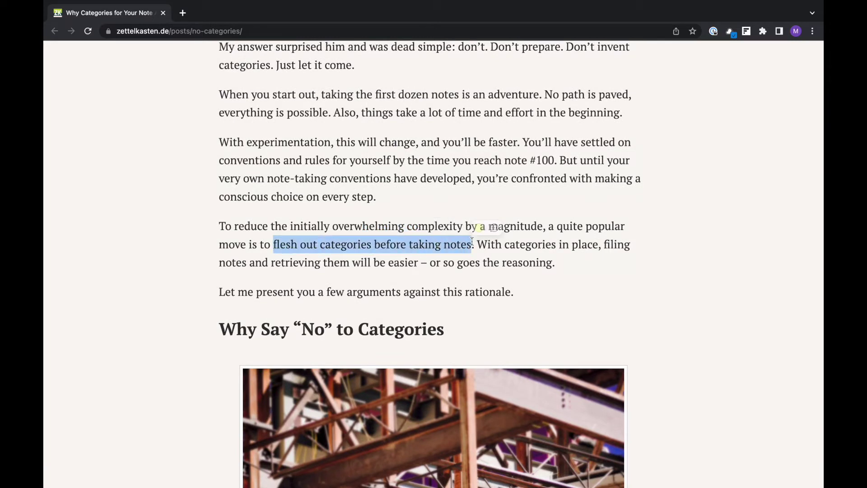
{"action": "key", "text": "super+shift+f"}
{"action": "type", "text": "fleshing out categories is like so"}
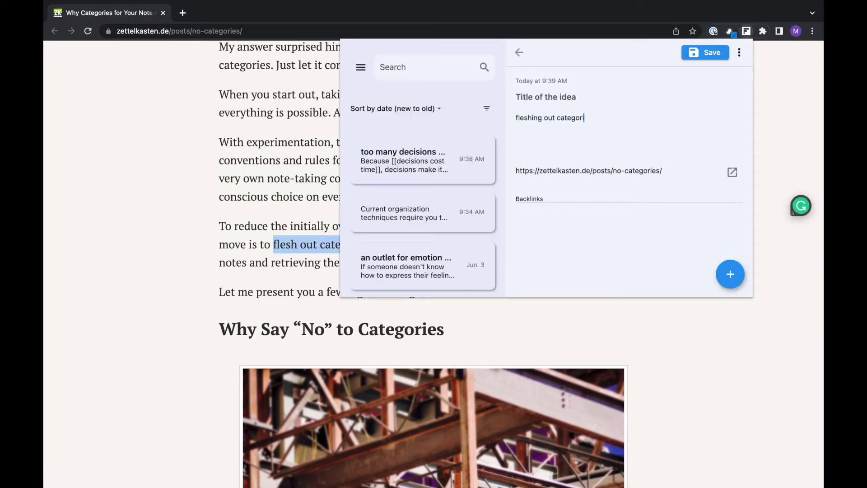
{"action": "type", "text": "tting up a routine [[routiones are"}
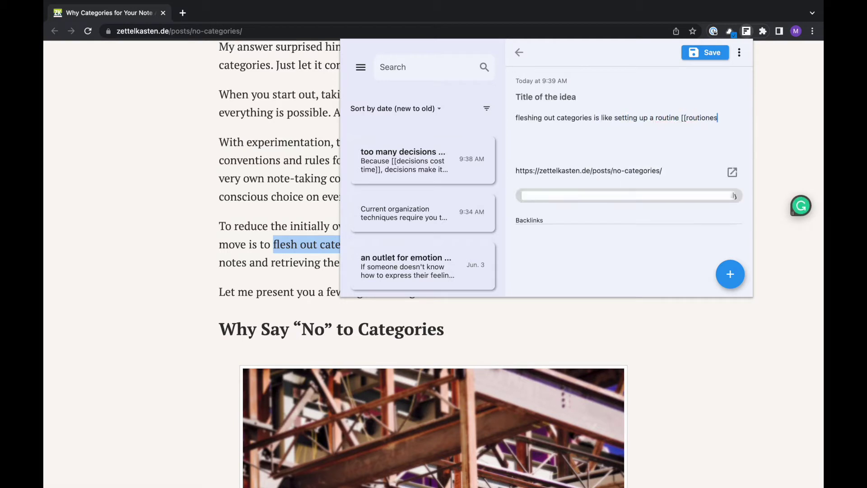
Append the link [[routines are a shortcut to decision making]] to the note and open the linked note.
{"action": "key", "text": "BackSpace"}
{"action": "key", "text": "BackSpace"}
{"action": "key", "text": "BackSpace"}
{"action": "key", "text": "BackSpace"}
{"action": "type", "text": "nes are a shortcut to decision making]]"}
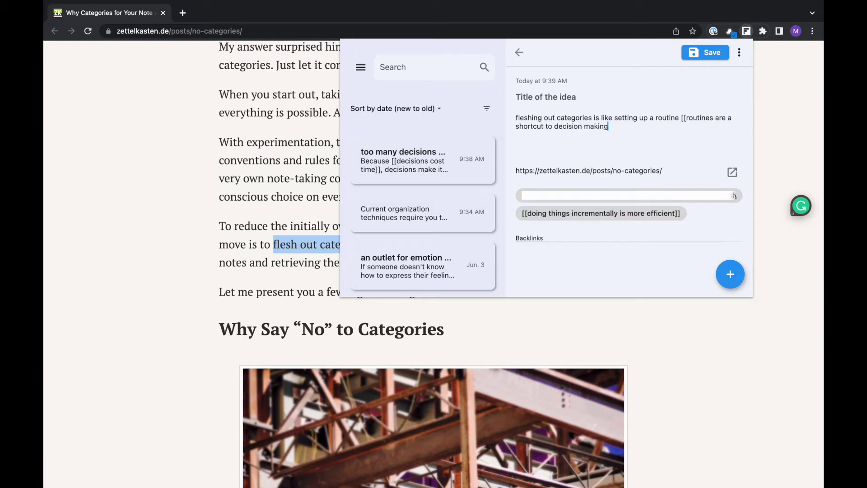
{"action": "left_click", "coordinate": [581, 125]}
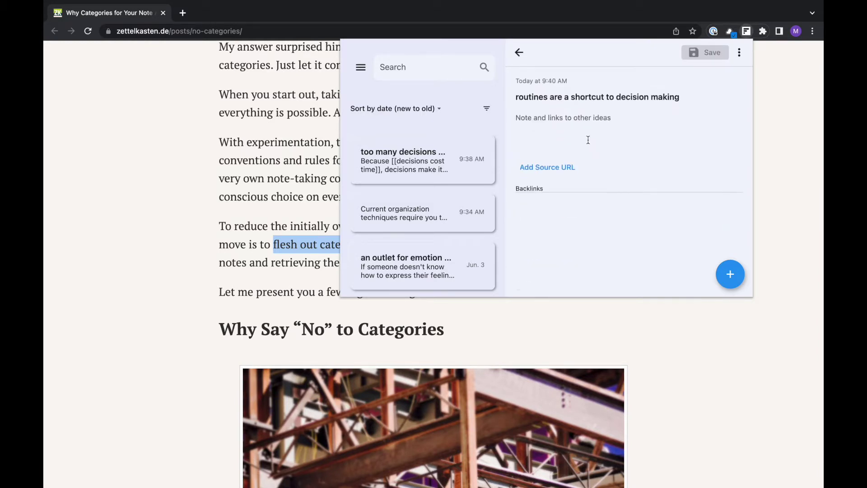
{"action": "type", "text": "routines are like short"}
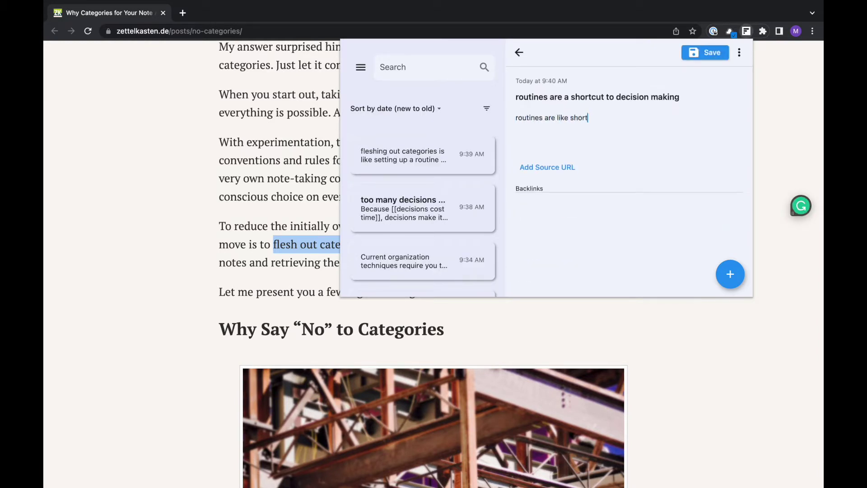
{"action": "type", "text": "cuts"}
{"action": "key", "text": "super+a"}
{"action": "key", "text": "BackSpace"}
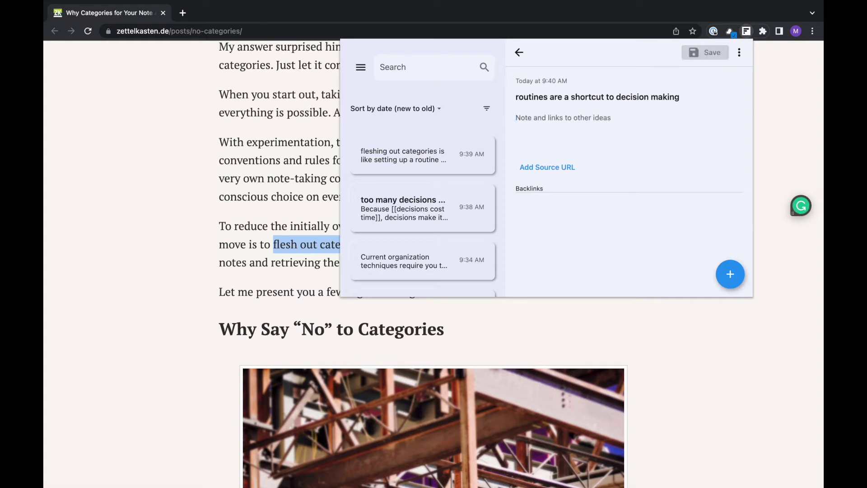
Write "they reduce the amount of decisions we need to make" as the body of the routines note.
{"action": "type", "text": "they reduce the amount of d"}
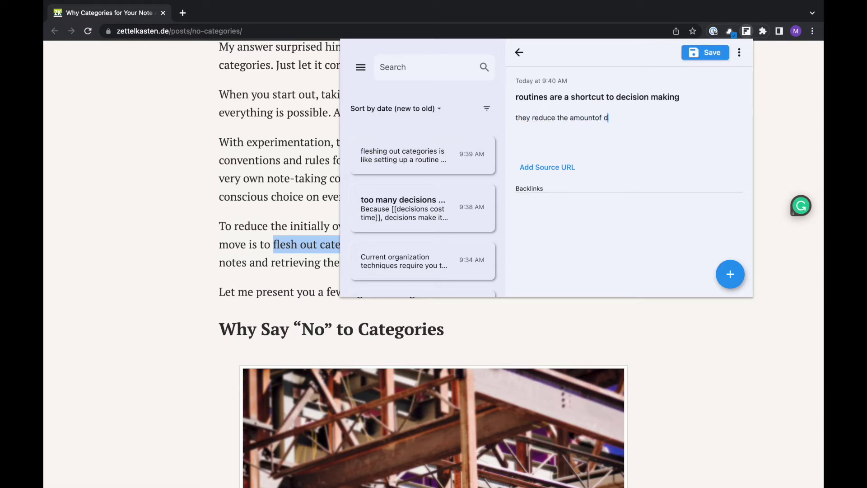
{"action": "key", "text": "BackSpace"}
{"action": "key", "text": "BackSpace"}
{"action": "key", "text": "BackSpace"}
{"action": "key", "text": "BackSpace"}
{"action": "type", "text": "of decisions we need to ma"}
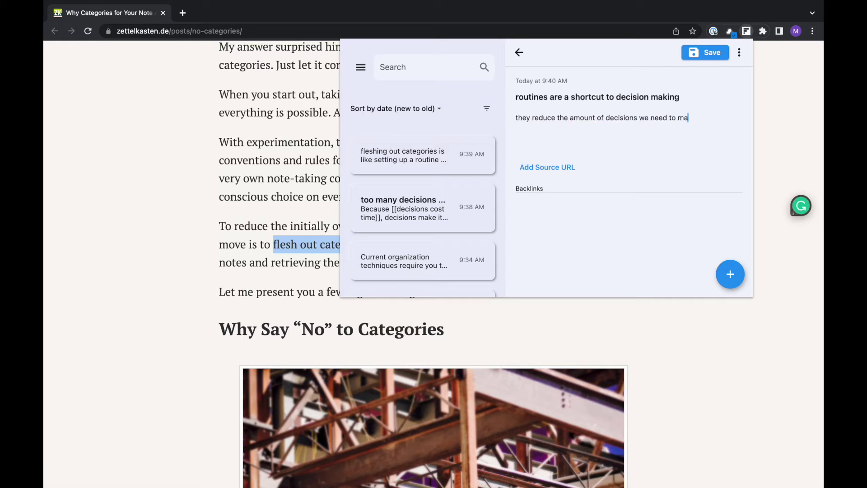
{"action": "type", "text": "ke because"}
{"action": "key", "text": "BackSpace"}
{"action": "key", "text": "BackSpace"}
{"action": "key", "text": "BackSpace"}
{"action": "key", "text": "BackSpace"}
{"action": "key", "text": "BackSpace"}
{"action": "key", "text": "BackSpace"}
{"action": "key", "text": "BackSpace"}
Continue with "and they're a shortcut because" plus the suggested link [[too many decisions cause inaction]], and save the note.
{"action": "key", "text": "BackSpace"}
{"action": "key", "text": "BackSpace"}
{"action": "key", "text": "BackSpace"}
{"action": "key", "text": "BackSpace"}
{"action": "type", "text": "ake and"}
{"action": "key", "text": "BackSpace"}
{"action": "key", "text": "BackSpace"}
{"action": "key", "text": "BackSpace"}
{"action": "type", "text": "and they're a shortcut because"}
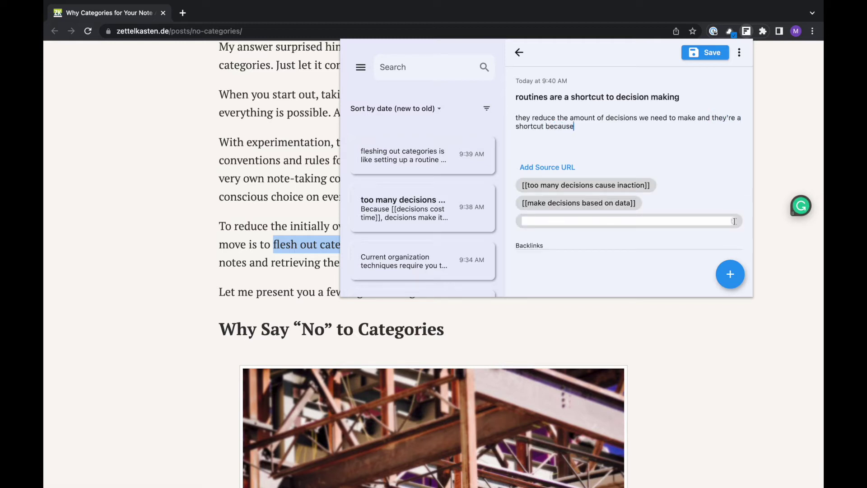
{"action": "left_click", "coordinate": [568, 185]}
{"action": "left_click", "coordinate": [705, 52]}
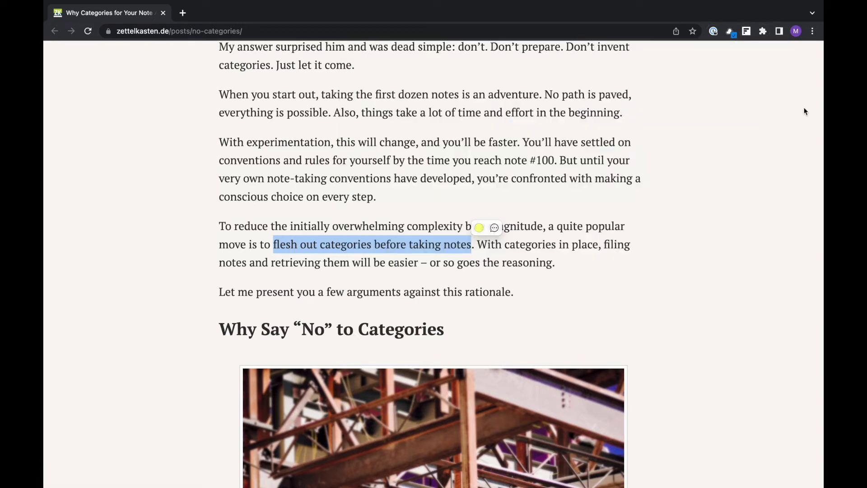
Read the article's opening paragraphs under "Why Say 'No' to Categories" for arguments about shared taxonomies and categorizing.
{"action": "scroll", "coordinate": [497, 229], "scroll_direction": "down", "scroll_amount": 2}
{"action": "scroll", "coordinate": [486, 234], "scroll_direction": "down", "scroll_amount": 1}
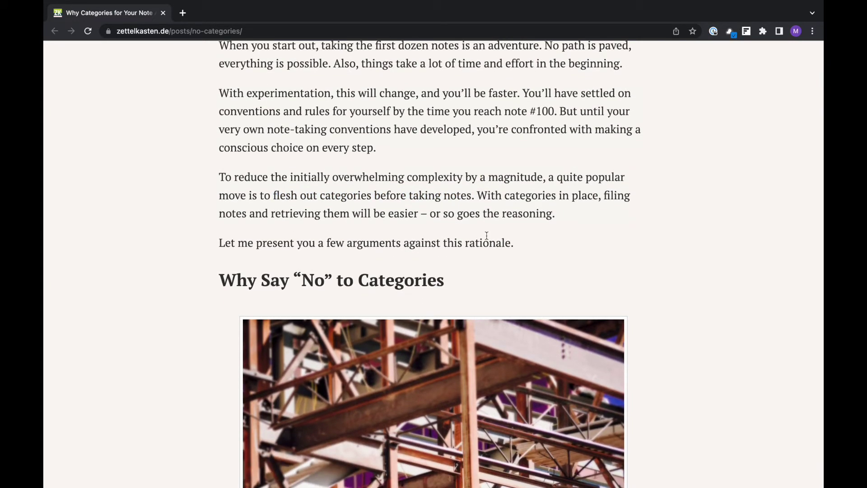
{"action": "scroll", "coordinate": [487, 234], "scroll_direction": "down", "scroll_amount": 3}
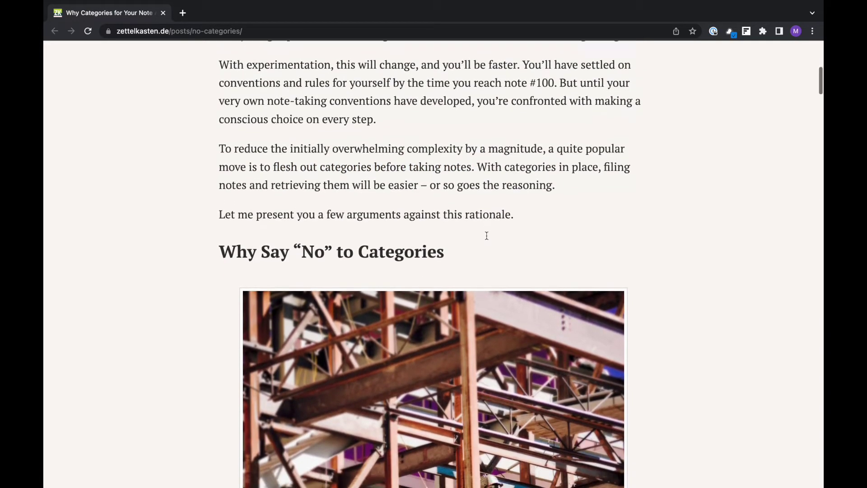
{"action": "scroll", "coordinate": [486, 235], "scroll_direction": "down", "scroll_amount": 4}
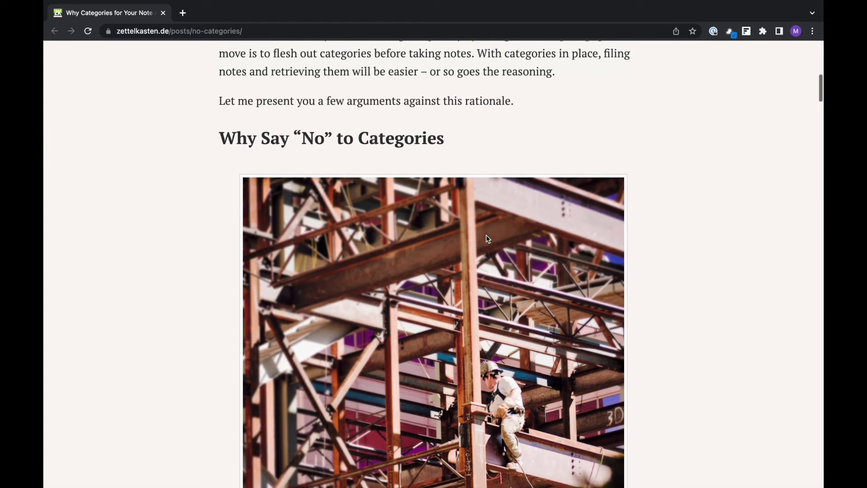
{"action": "scroll", "coordinate": [486, 234], "scroll_direction": "up", "scroll_amount": 1}
{"action": "scroll", "coordinate": [486, 235], "scroll_direction": "down", "scroll_amount": 6}
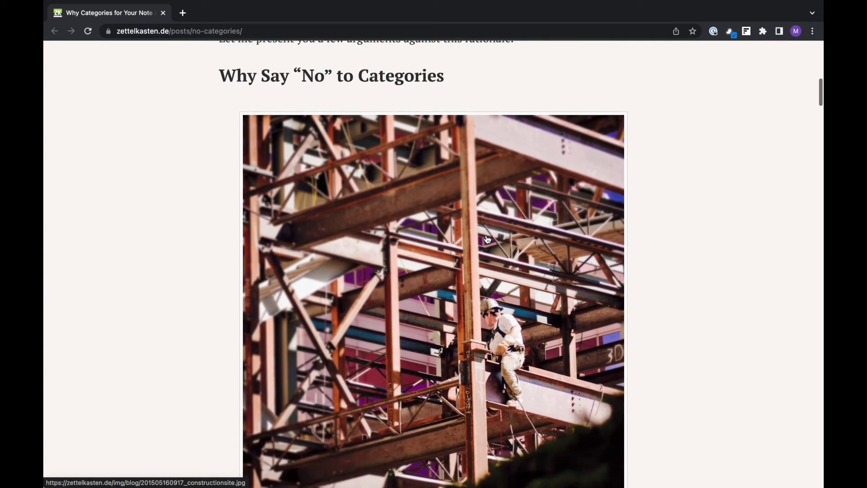
{"action": "scroll", "coordinate": [486, 239], "scroll_direction": "up", "scroll_amount": 4}
{"action": "scroll", "coordinate": [486, 239], "scroll_direction": "down", "scroll_amount": 4}
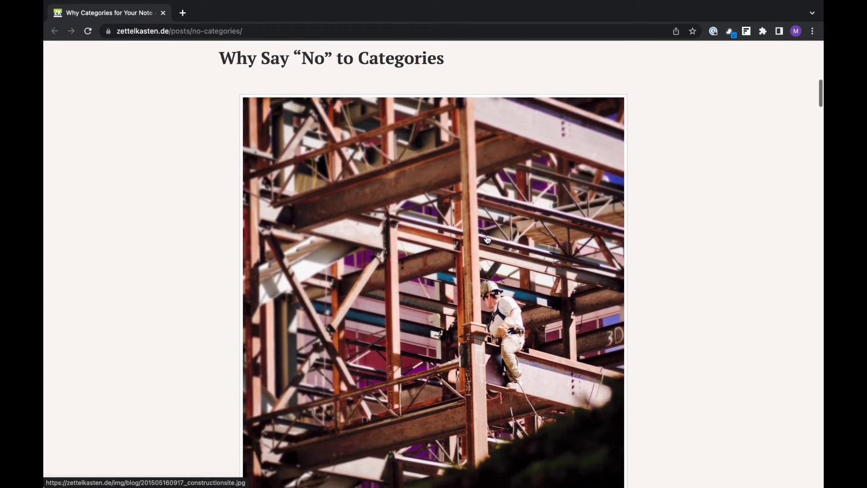
{"action": "scroll", "coordinate": [487, 239], "scroll_direction": "down", "scroll_amount": 7}
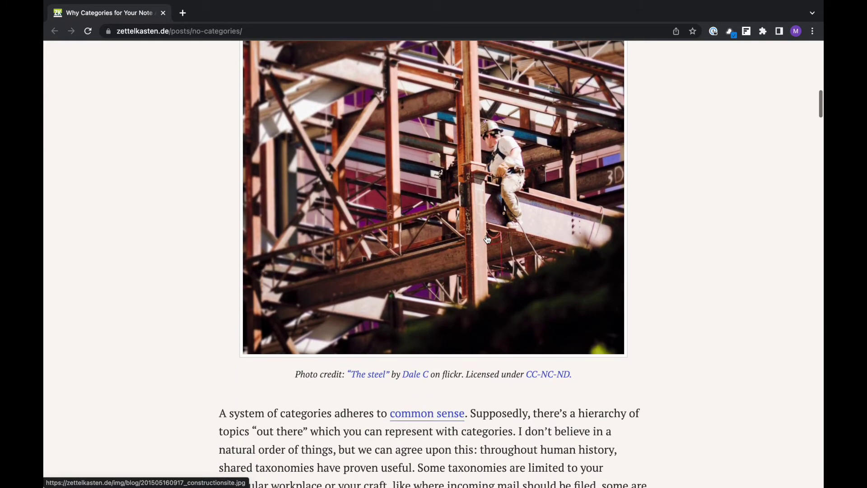
{"action": "scroll", "coordinate": [487, 239], "scroll_direction": "down", "scroll_amount": 6}
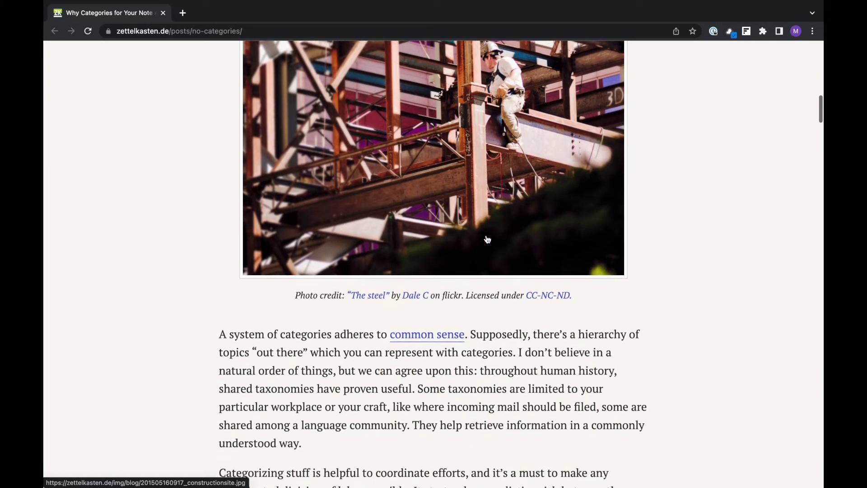
{"action": "scroll", "coordinate": [487, 239], "scroll_direction": "down", "scroll_amount": 8}
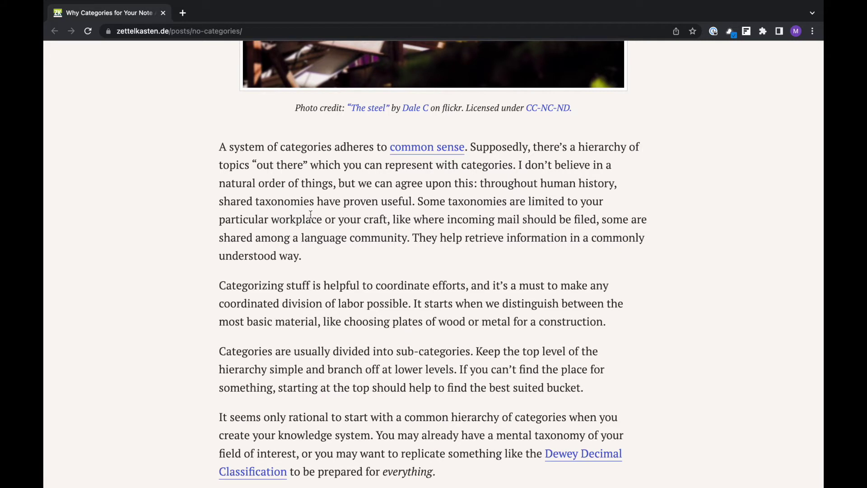
{"action": "scroll", "coordinate": [345, 256], "scroll_direction": "down", "scroll_amount": 1}
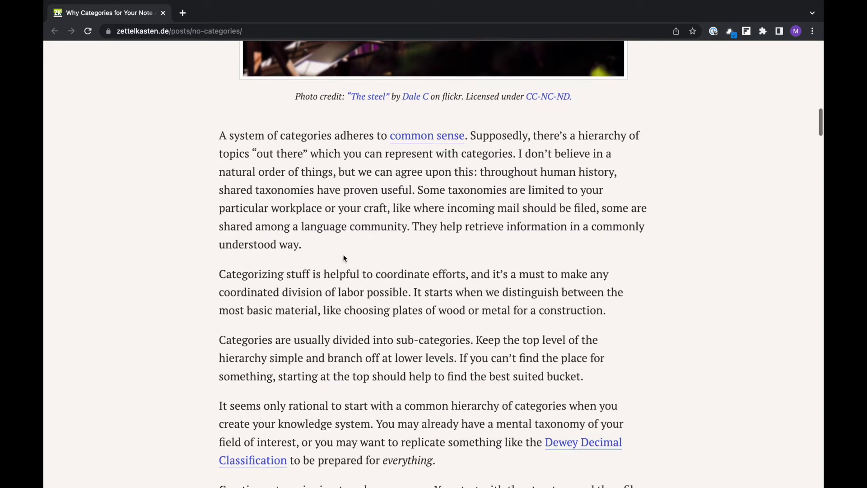
{"action": "left_click_drag", "start_coordinate": [413, 281], "coordinate": [413, 299]}
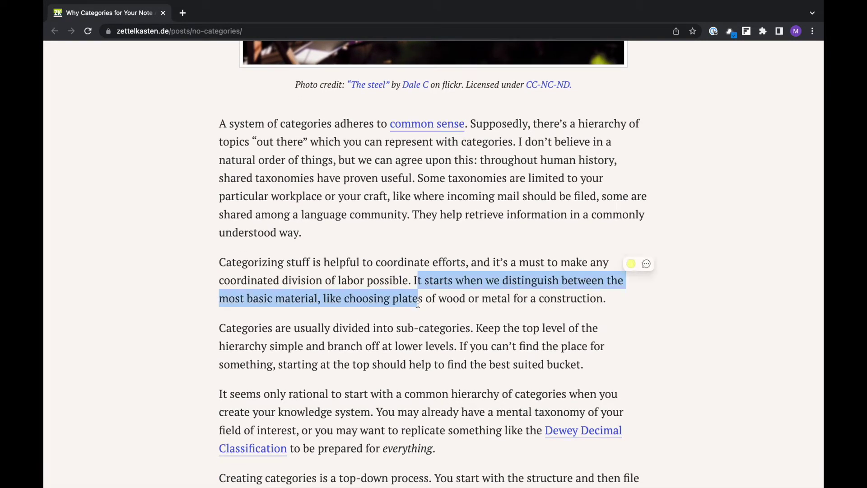
{"action": "left_click", "coordinate": [294, 333]}
Mark the article's first two sentences about sub-categories and start a new note with "Organizing by categories".
{"action": "left_click_drag", "start_coordinate": [220, 328], "coordinate": [457, 346]}
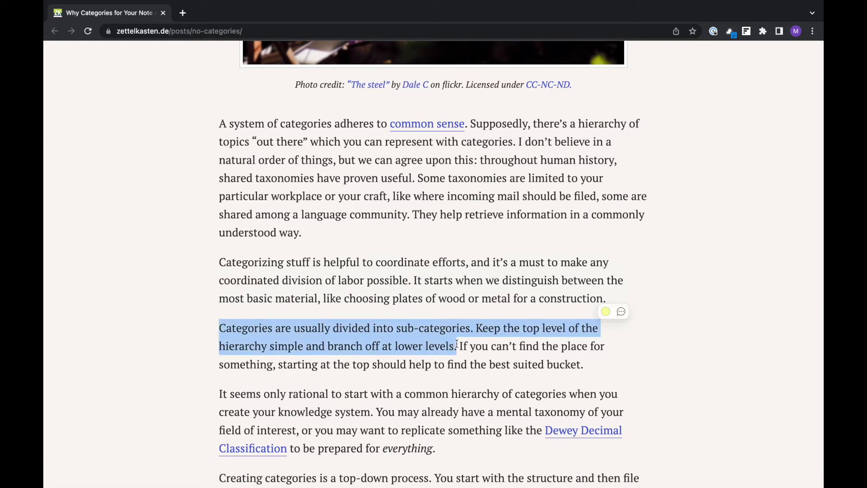
{"action": "left_click", "coordinate": [746, 31]}
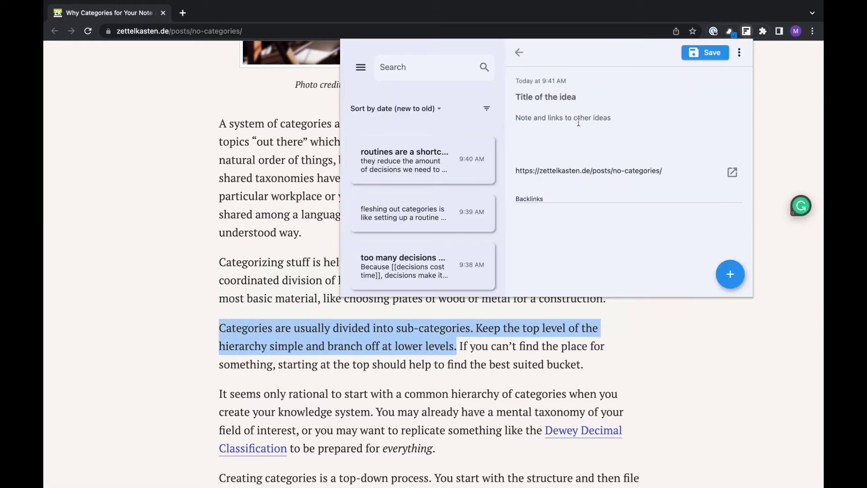
{"action": "type", "text": "Organizing by categories is [[organizat"}
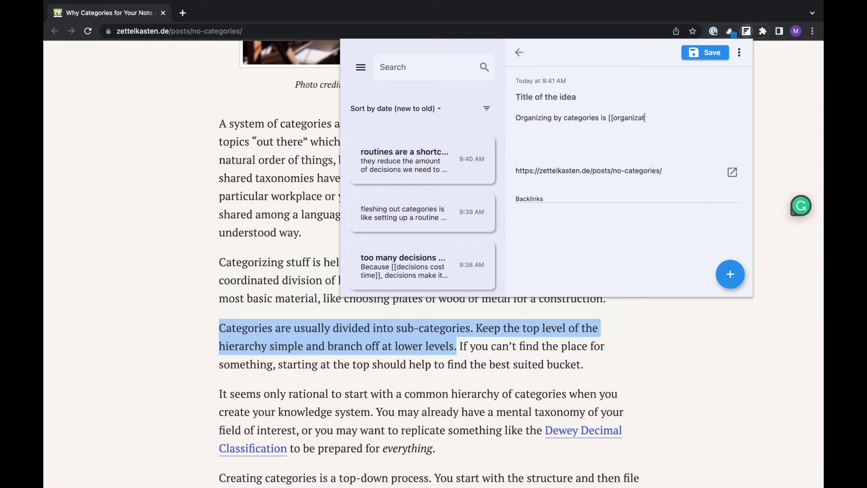
{"action": "type", "text": "ion with the tree structure]]"}
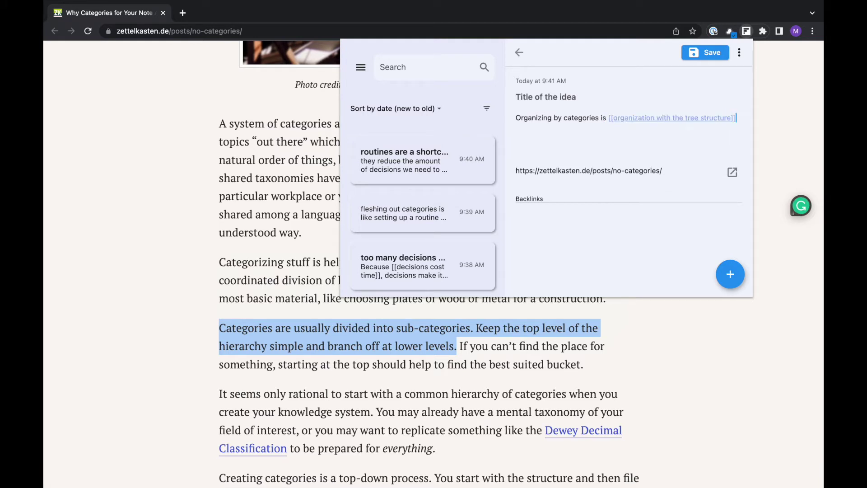
Continue the note with "is [[organization with the tree structure]]" and open the linked note.
{"action": "left_click", "coordinate": [637, 117]}
{"action": "type", "text": "or"}
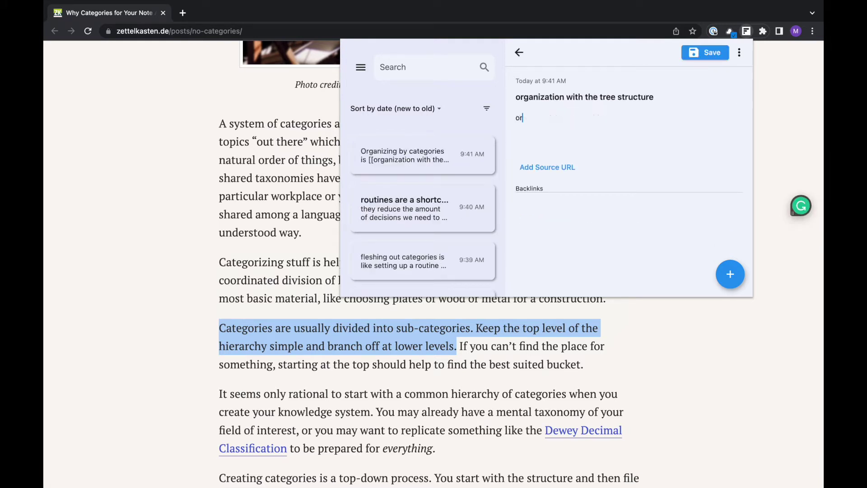
{"action": "type", "text": "ganization with the"}
{"action": "key", "text": "ctrl+a"}
{"action": "key", "text": "BackSpace"}
Write "involves grouping things in a hierarchical format, where groups contain subgroups" as the tree structure note's body, save it, and close the notes popup.
{"action": "type", "text": "involves grouping things in a hier"}
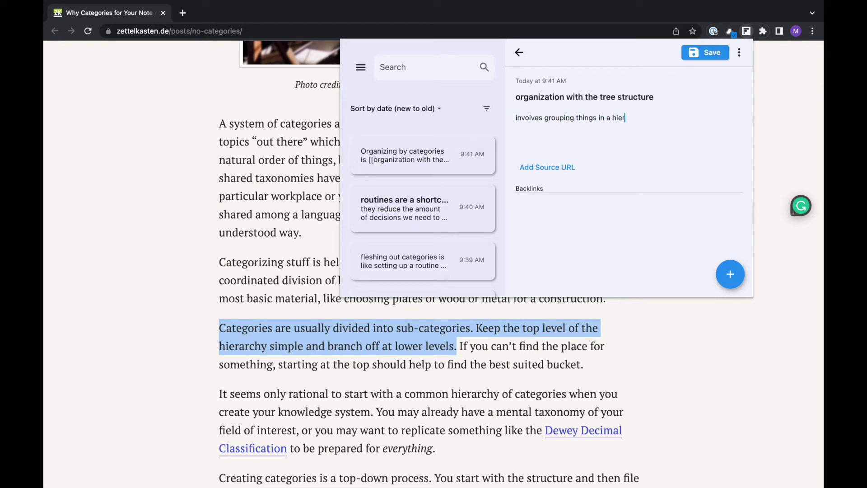
{"action": "type", "text": "archical format, where groups contain subgroups"}
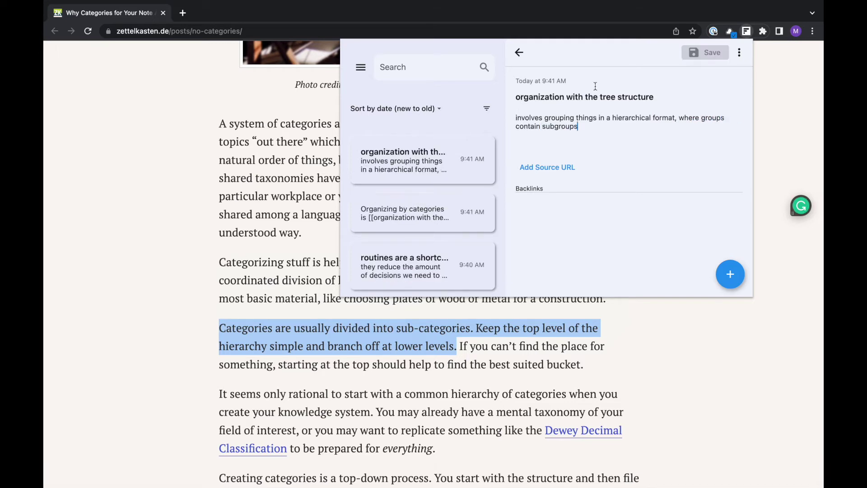
{"action": "left_click", "coordinate": [519, 55]}
{"action": "left_click", "coordinate": [257, 189]}
Mark "If they don't, there'll have to be a compromise." in the article and open a new note.
{"action": "scroll", "coordinate": [257, 188], "scroll_direction": "down", "scroll_amount": 2}
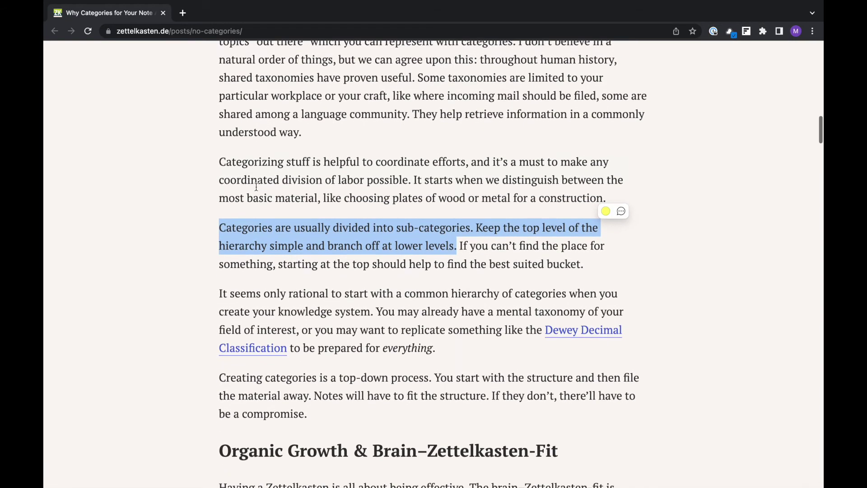
{"action": "scroll", "coordinate": [256, 187], "scroll_direction": "down", "scroll_amount": 1}
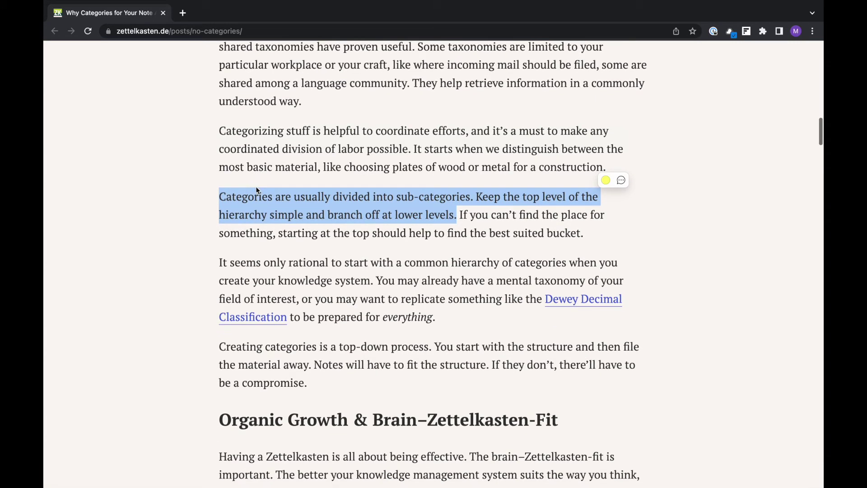
{"action": "left_click", "coordinate": [301, 239]}
{"action": "left_click_drag", "start_coordinate": [304, 262], "coordinate": [314, 280]}
{"action": "scroll", "coordinate": [316, 285], "scroll_direction": "down", "scroll_amount": 1}
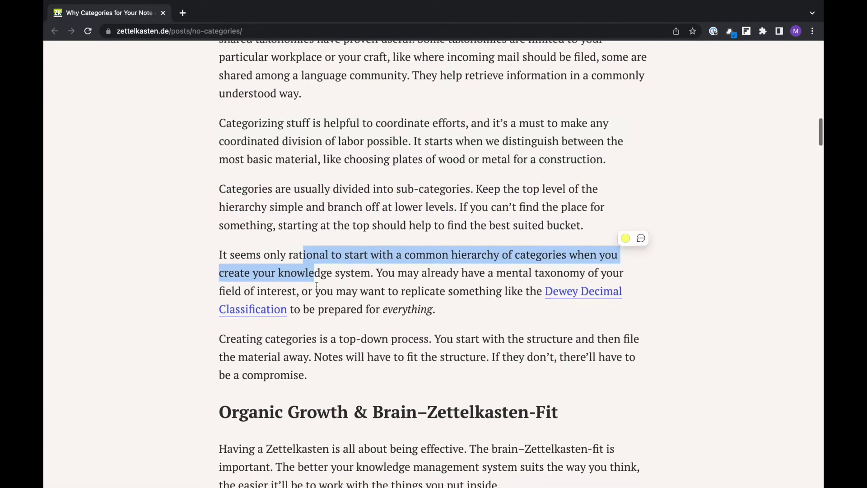
{"action": "scroll", "coordinate": [316, 285], "scroll_direction": "down", "scroll_amount": 1}
{"action": "left_click", "coordinate": [341, 307]}
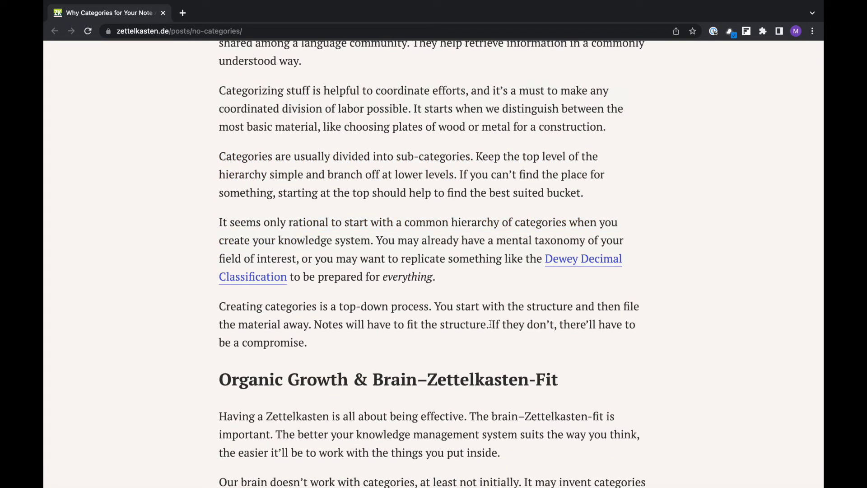
{"action": "left_click_drag", "start_coordinate": [490, 324], "coordinate": [402, 354]}
{"action": "left_click", "coordinate": [745, 31]}
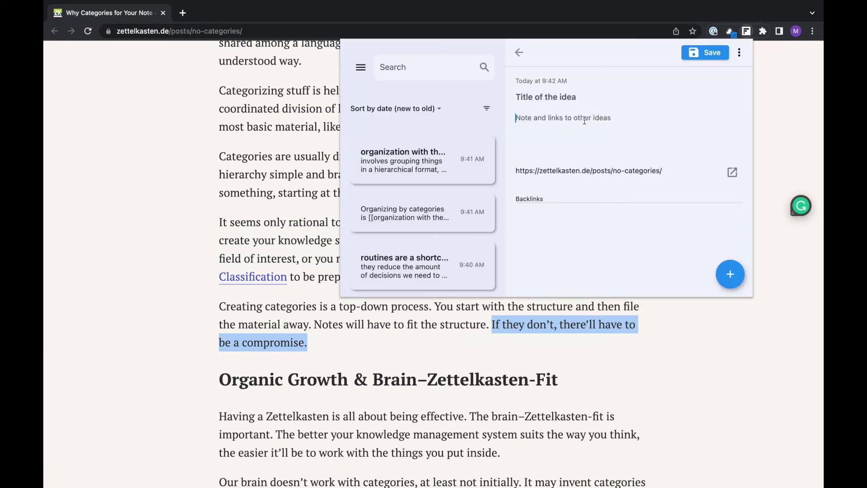
Start the note with "With", the suggested link [[organization with the tree structure]], and ", new notes that don't fit the structure".
{"action": "type", "text": "With [[organ"}
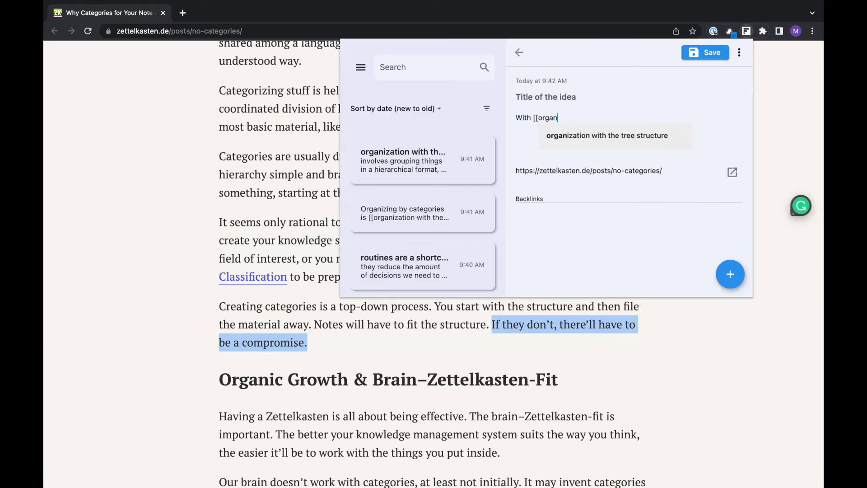
{"action": "key", "text": "Return"}
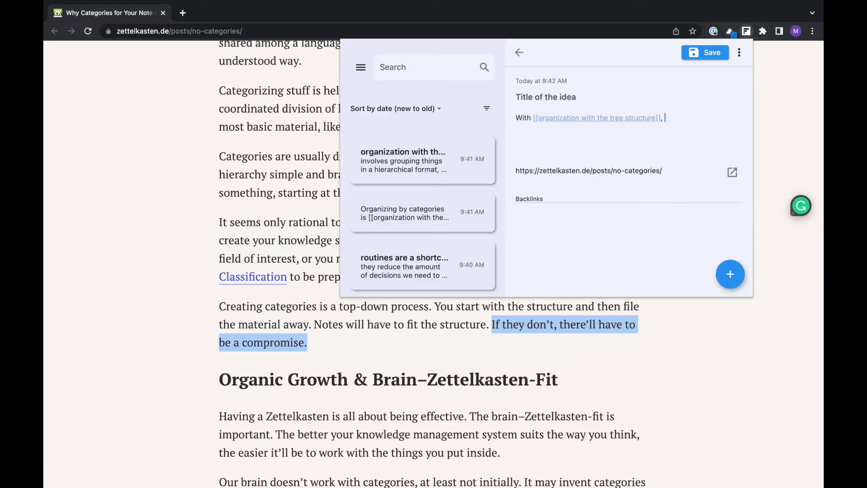
{"action": "type", "text": ", new notes that don't fit the structure either ca"}
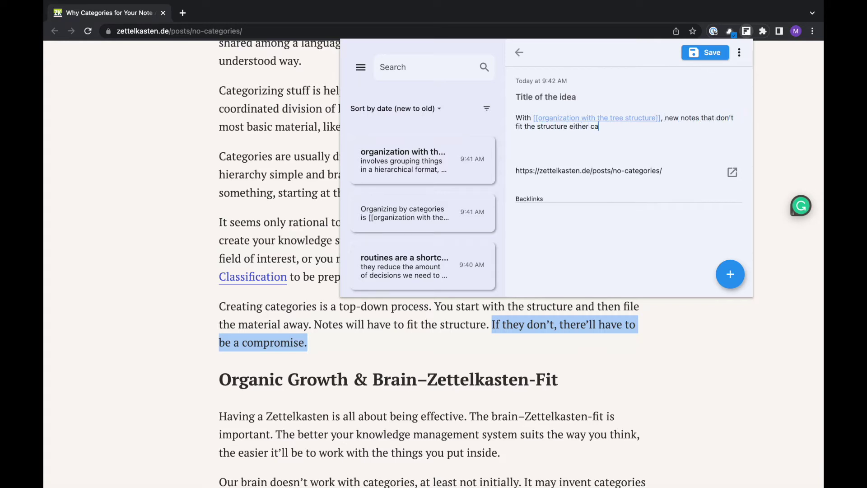
{"action": "type", "text": "use compromise in organization or modification"}
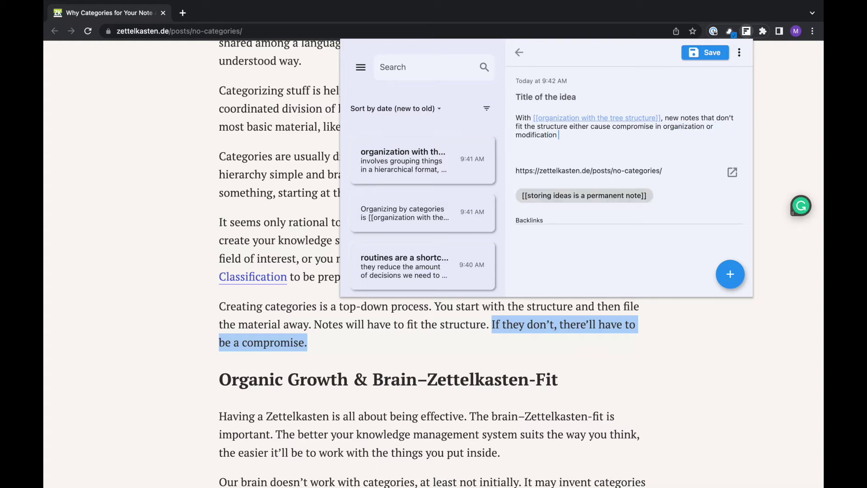
Finish the sentence with "either cause compromise in organization or modification to the structure" and save the note.
{"action": "type", "text": "to"}
{"action": "type", "text": " you"}
{"action": "key", "text": "BackSpace"}
{"action": "key", "text": "BackSpace"}
{"action": "key", "text": "BackSpace"}
{"action": "type", "text": "the structure"}
{"action": "key", "text": "super+s"}
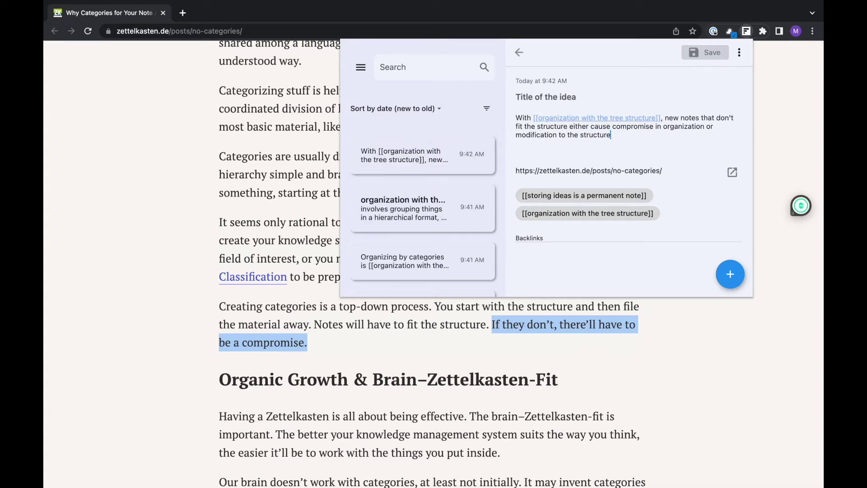
Read the "Organic Growth & Brain–Zettelkasten-Fit" section for how the brain organizes knowledge compared with categories.
{"action": "left_click", "coordinate": [275, 301]}
{"action": "scroll", "coordinate": [274, 298], "scroll_direction": "down", "scroll_amount": 3}
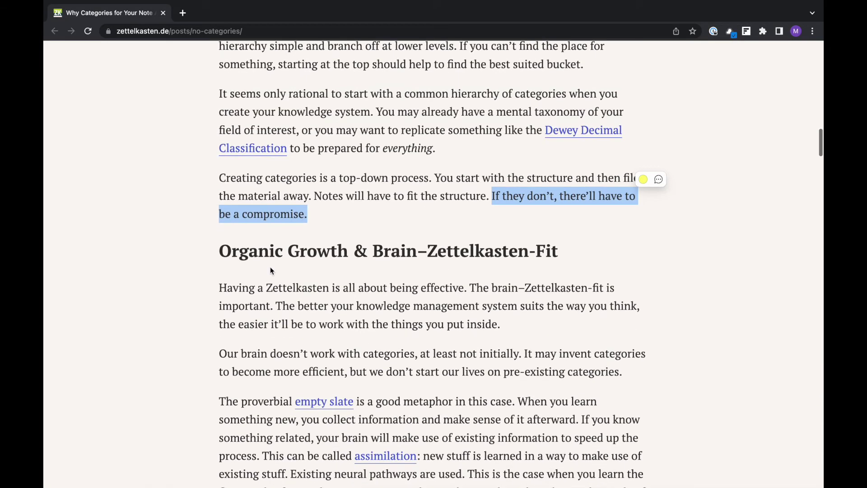
{"action": "left_click_drag", "start_coordinate": [249, 255], "coordinate": [367, 272]}
{"action": "left_click", "coordinate": [491, 284]}
{"action": "left_click_drag", "start_coordinate": [476, 288], "coordinate": [410, 306]}
{"action": "left_click", "coordinate": [411, 306]}
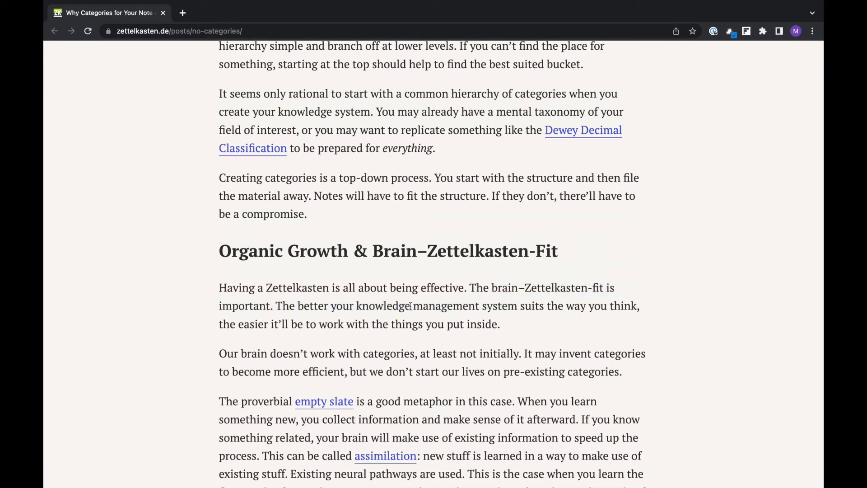
{"action": "scroll", "coordinate": [342, 311], "scroll_direction": "down", "scroll_amount": 2}
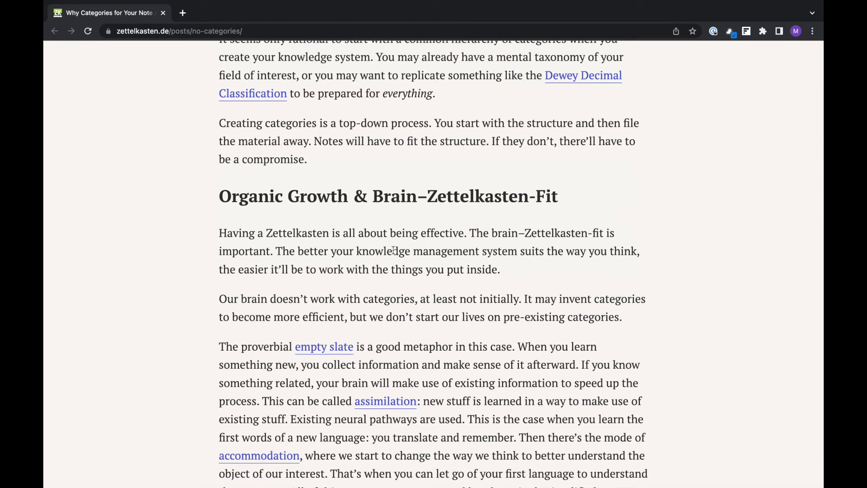
{"action": "left_click_drag", "start_coordinate": [393, 251], "coordinate": [617, 276]}
{"action": "scroll", "coordinate": [616, 279], "scroll_direction": "down", "scroll_amount": 2}
{"action": "left_click", "coordinate": [423, 261]}
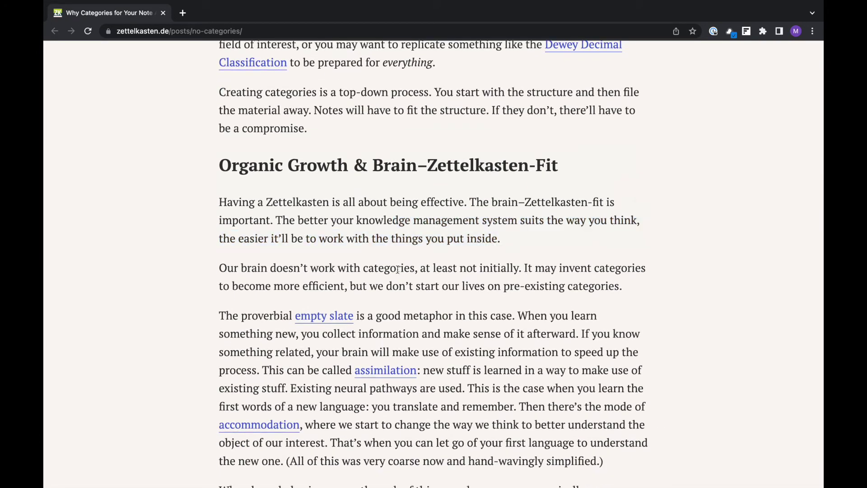
{"action": "scroll", "coordinate": [395, 274], "scroll_direction": "down", "scroll_amount": 1}
{"action": "scroll", "coordinate": [395, 274], "scroll_direction": "down", "scroll_amount": 3}
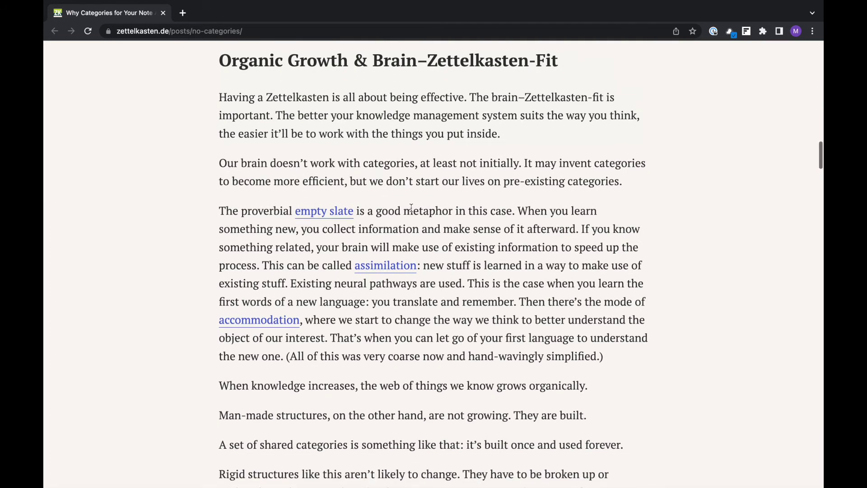
Open a new note and title it "the brain has an organic structure", with the body ready for writing.
{"action": "key", "text": "alt+f"}
{"action": "left_click", "coordinate": [562, 97]}
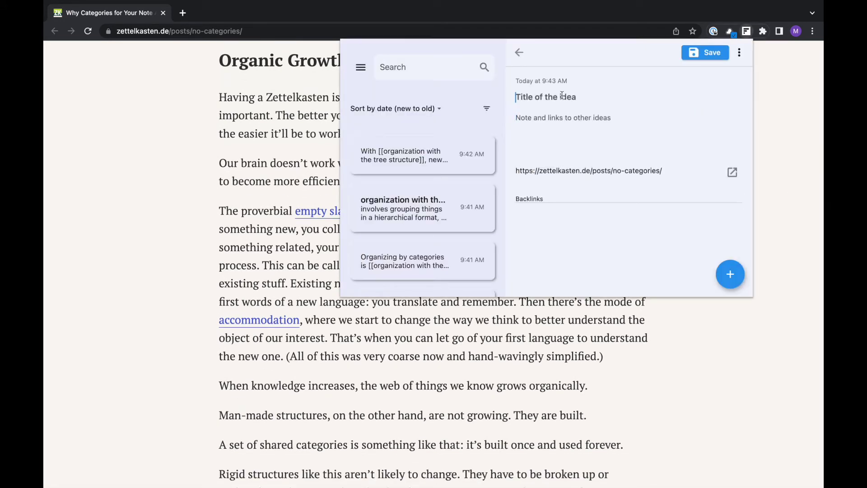
{"action": "type", "text": "the brain has an organic structure"}
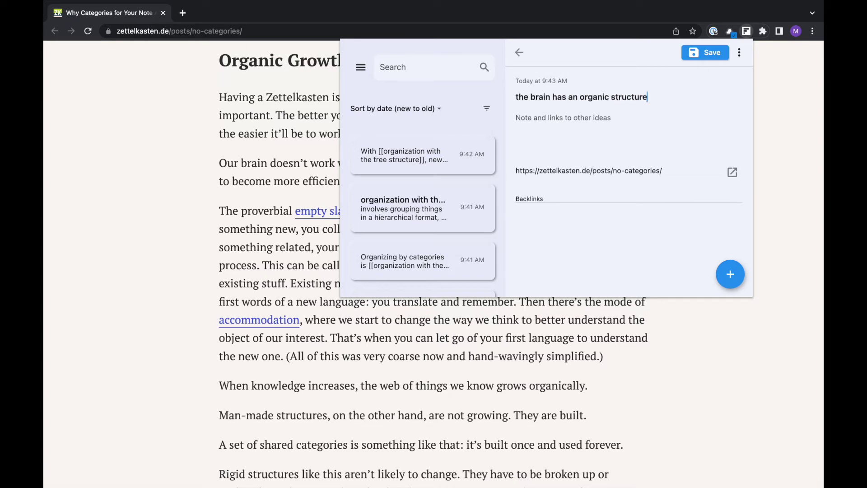
{"action": "key", "text": "Tab"}
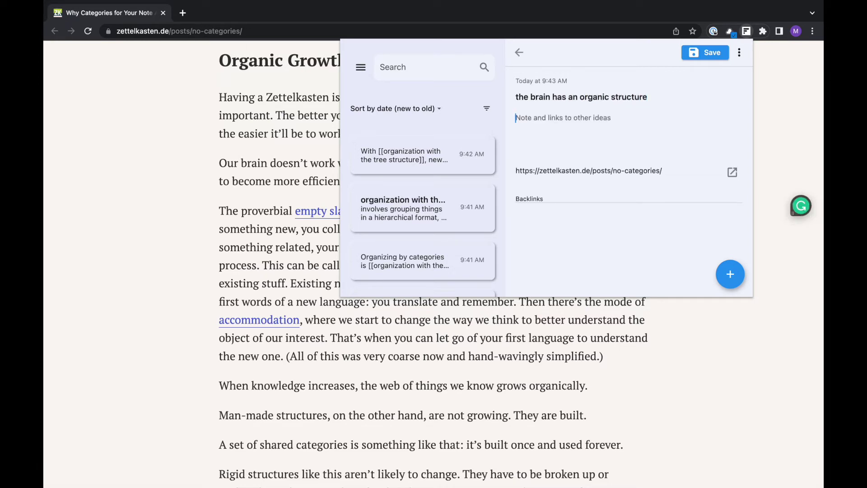
Write the note body as "[[the brain is a network of ideas]]. The structure is dynamic and grows unlike [[organization with the tree structure]].".
{"action": "type", "text": "the"}
{"action": "key", "text": "BackSpace"}
{"action": "key", "text": "BackSpace"}
{"action": "key", "text": "BackSpace"}
{"action": "key", "text": "BackSpace"}
{"action": "type", "text": "[[the b"}
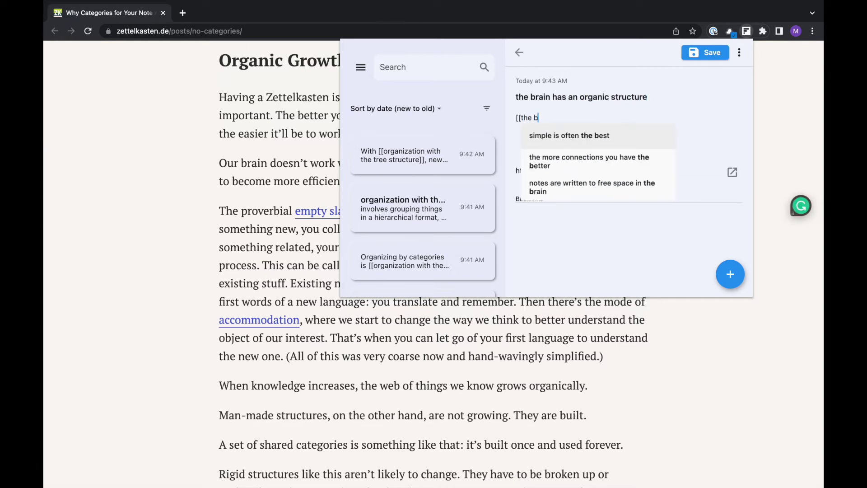
{"action": "type", "text": "rain is a network of ideas]]. The structure is dynamic a"}
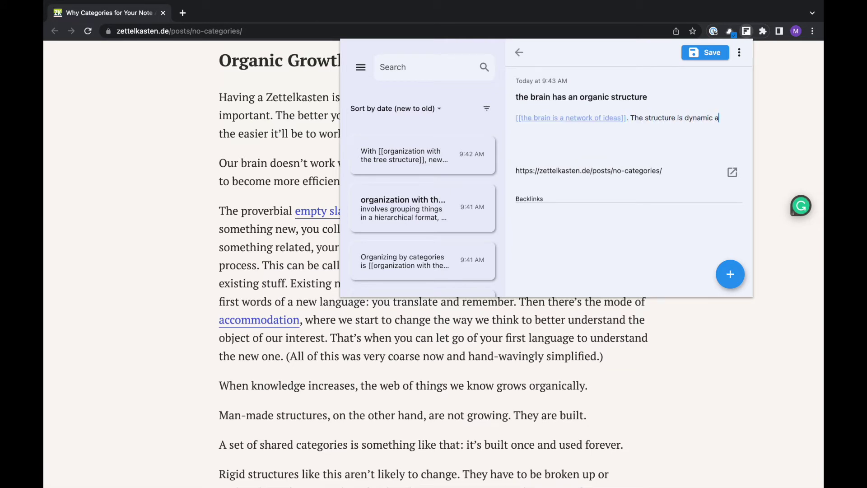
{"action": "type", "text": "nd grows unlike [[organiz"}
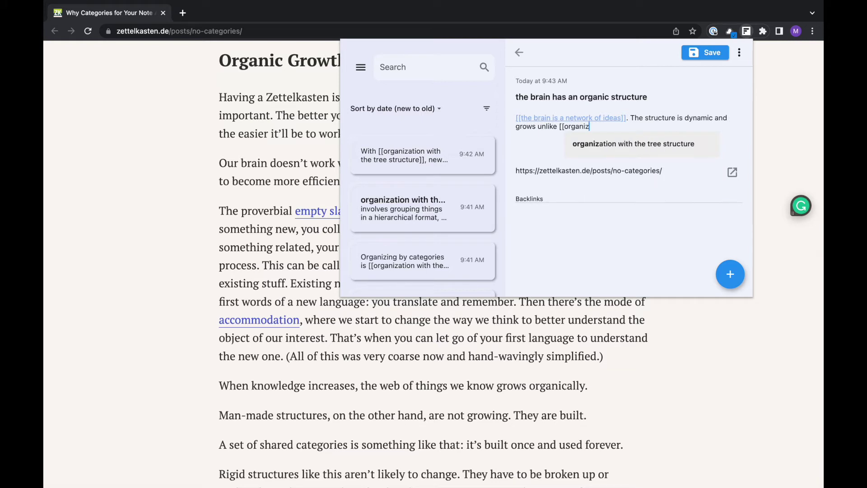
{"action": "key", "text": "Return"}
{"action": "type", "text": "."}
Open the linked network-of-ideas note and write "brain contains a network of neurons (or ideas) and these connections are strengthened based on use".
{"action": "left_click", "coordinate": [555, 118]}
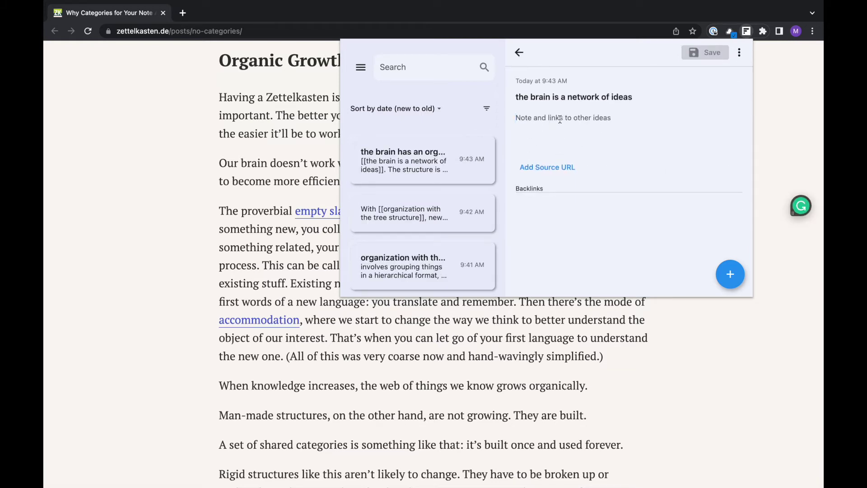
{"action": "type", "text": "brain contains"}
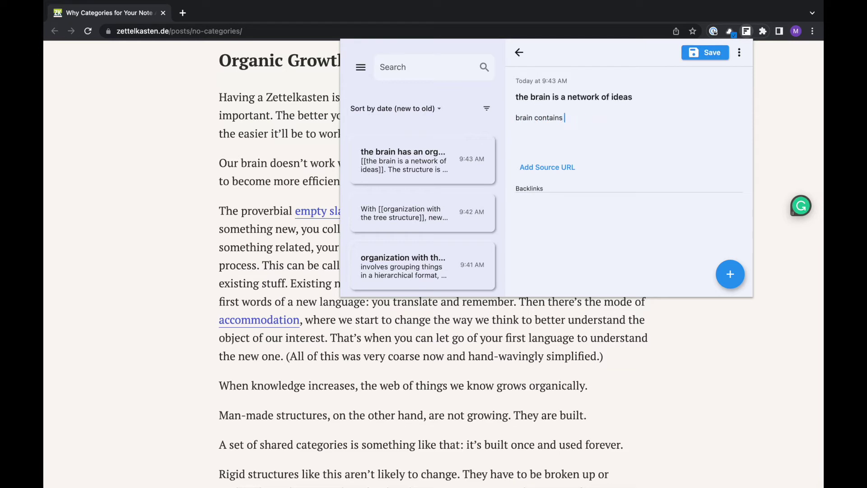
{"action": "type", "text": " a network of neurons (or ideas) and thes"}
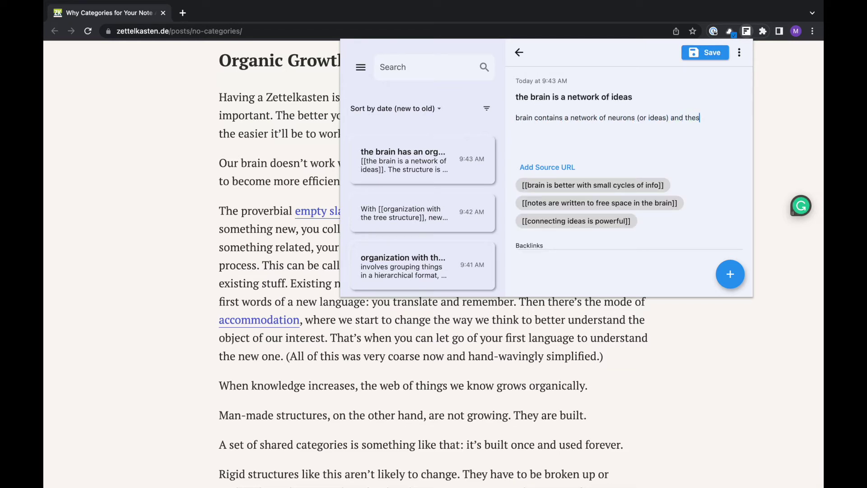
{"action": "type", "text": "e connections are strenge"}
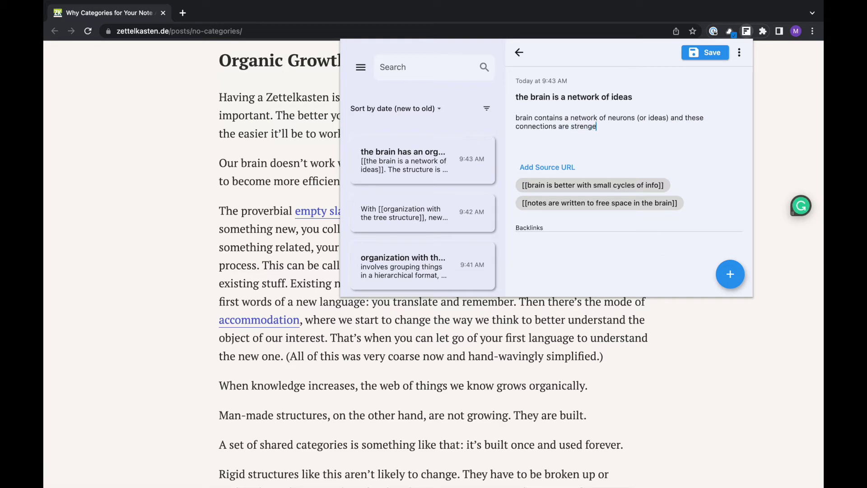
{"action": "type", "text": "d on use"}
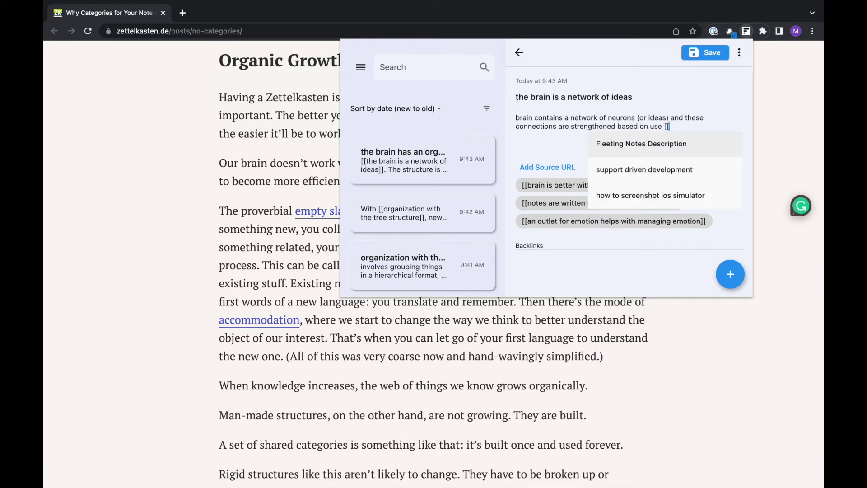
{"action": "type", "text": ". It's why"}
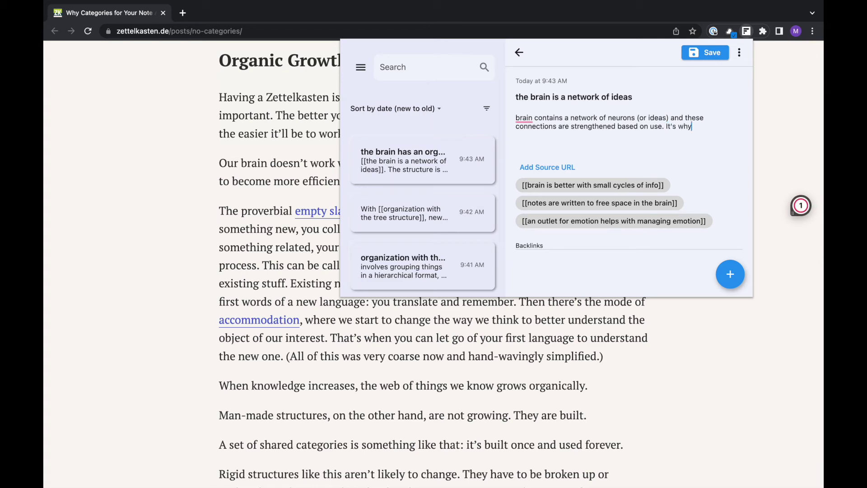
{"action": "type", "text": " [[if you dont use it, you lose"}
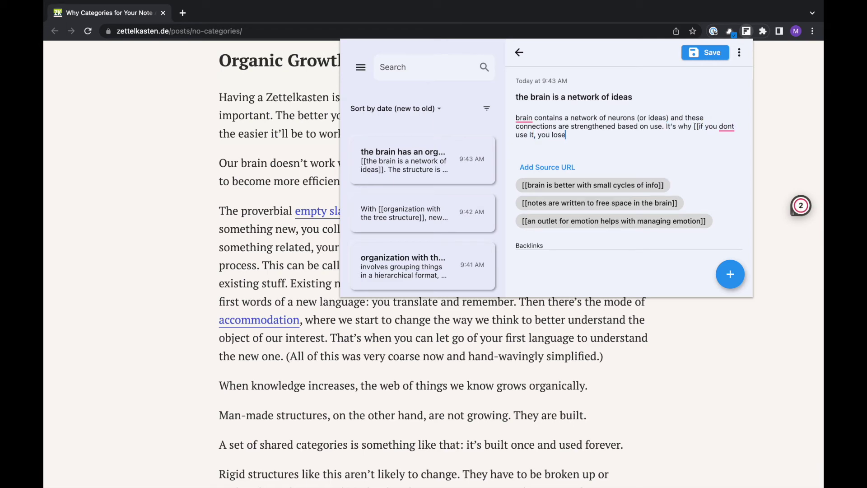
{"action": "type", "text": " it]]"}
Add the sentence "It's why [[if you dont use it, you lose it]]", save the note and return to the article.
{"action": "key", "text": "super+s"}
{"action": "key", "text": "Escape"}
Read the paragraphs on assimilation, accommodation and how organic knowledge growth differs from rigid, man-made structures.
{"action": "scroll", "coordinate": [509, 230], "scroll_direction": "down", "scroll_amount": 1}
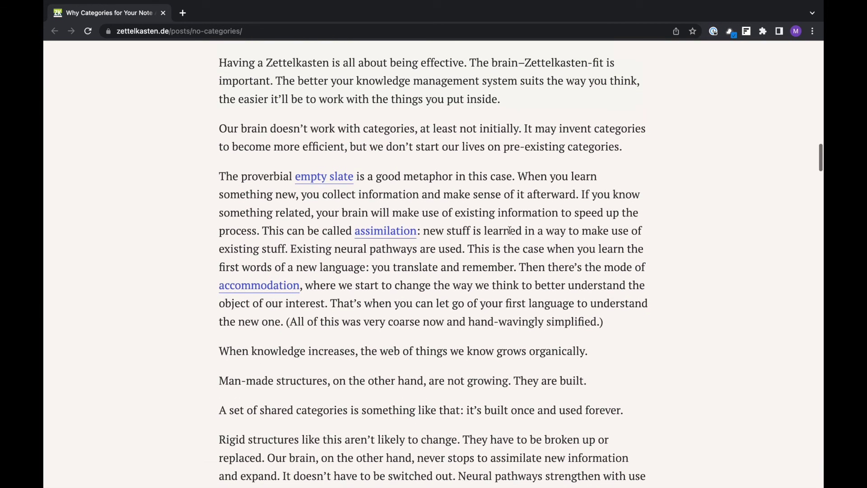
{"action": "scroll", "coordinate": [510, 230], "scroll_direction": "down", "scroll_amount": 3}
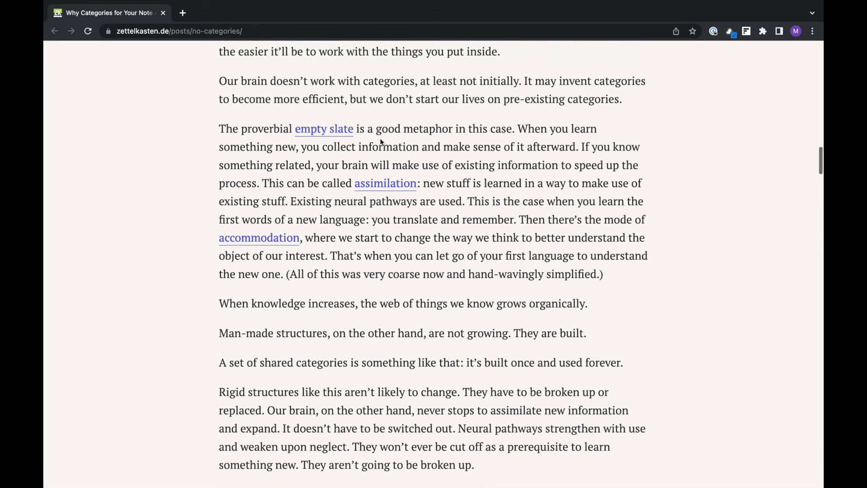
{"action": "left_click_drag", "start_coordinate": [376, 129], "coordinate": [375, 156]}
{"action": "scroll", "coordinate": [445, 194], "scroll_direction": "down", "scroll_amount": 1}
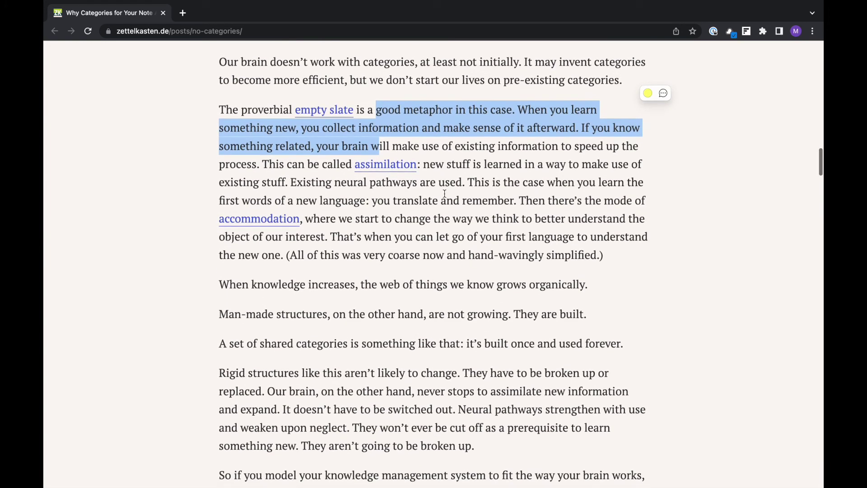
{"action": "scroll", "coordinate": [445, 193], "scroll_direction": "down", "scroll_amount": 1}
{"action": "left_click_drag", "start_coordinate": [441, 192], "coordinate": [453, 208]}
{"action": "left_click", "coordinate": [459, 205]}
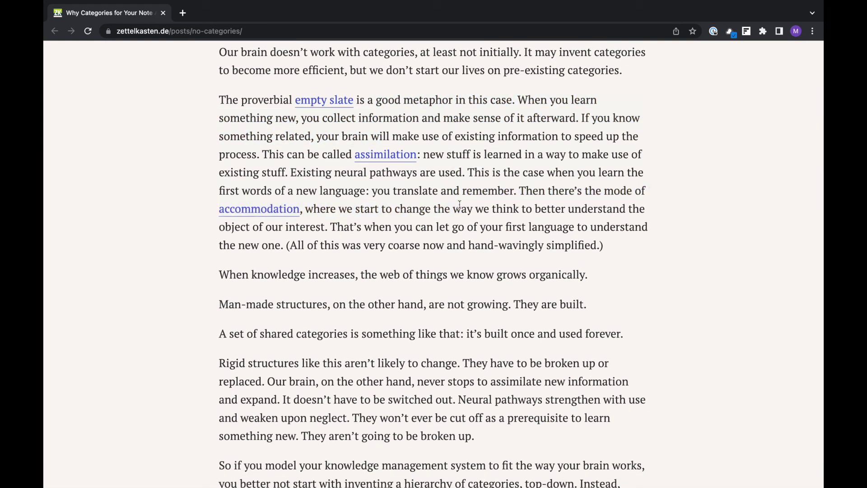
{"action": "scroll", "coordinate": [459, 205], "scroll_direction": "down", "scroll_amount": 3}
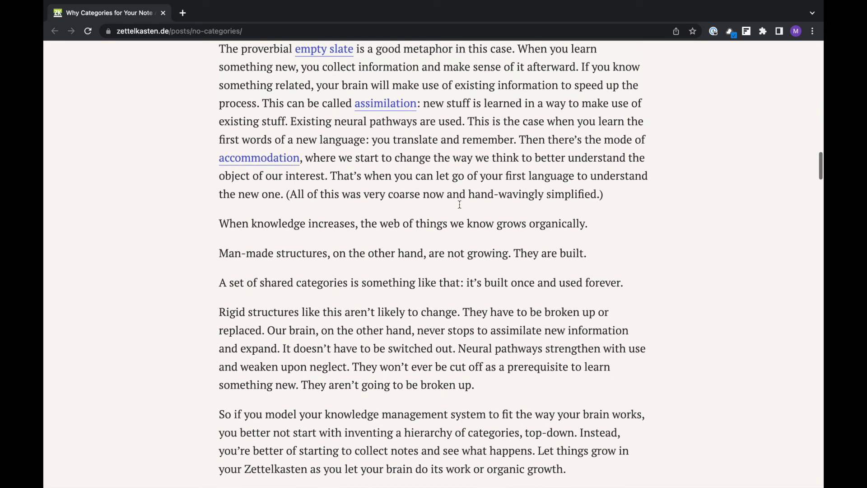
{"action": "left_click_drag", "start_coordinate": [248, 212], "coordinate": [378, 212]}
{"action": "left_click", "coordinate": [377, 212]}
{"action": "scroll", "coordinate": [377, 213], "scroll_direction": "down", "scroll_amount": 2}
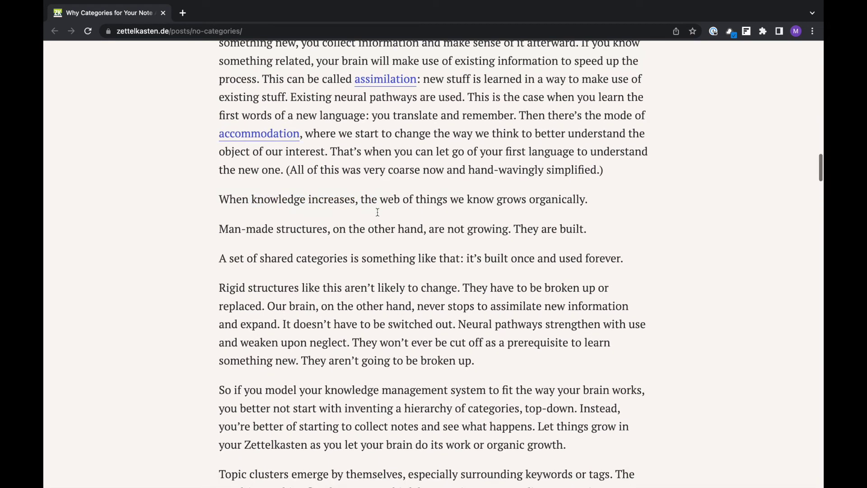
{"action": "left_click_drag", "start_coordinate": [220, 199], "coordinate": [574, 200]}
{"action": "scroll", "coordinate": [573, 200], "scroll_direction": "down", "scroll_amount": 5}
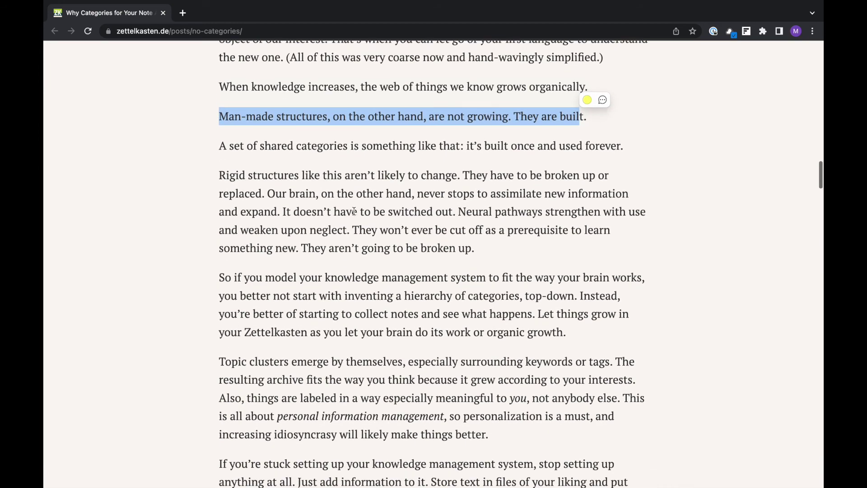
{"action": "left_click", "coordinate": [333, 188]}
{"action": "left_click_drag", "start_coordinate": [219, 142], "coordinate": [460, 142]}
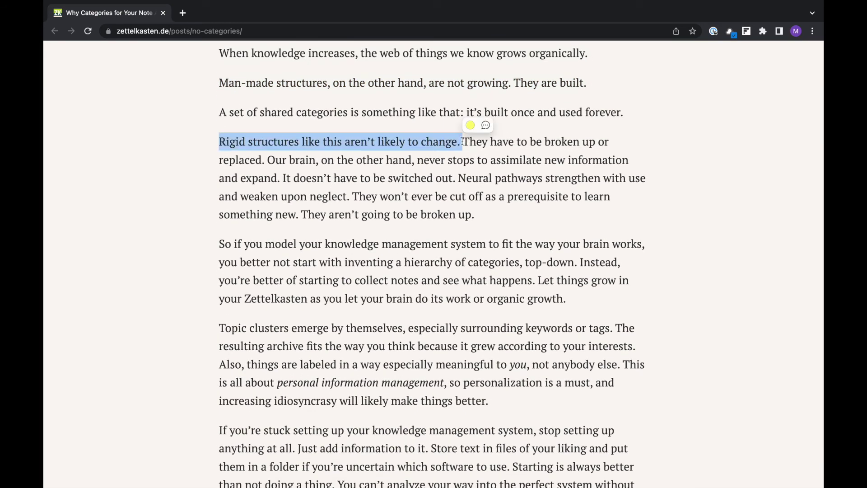
{"action": "scroll", "coordinate": [447, 163], "scroll_direction": "down", "scroll_amount": 1}
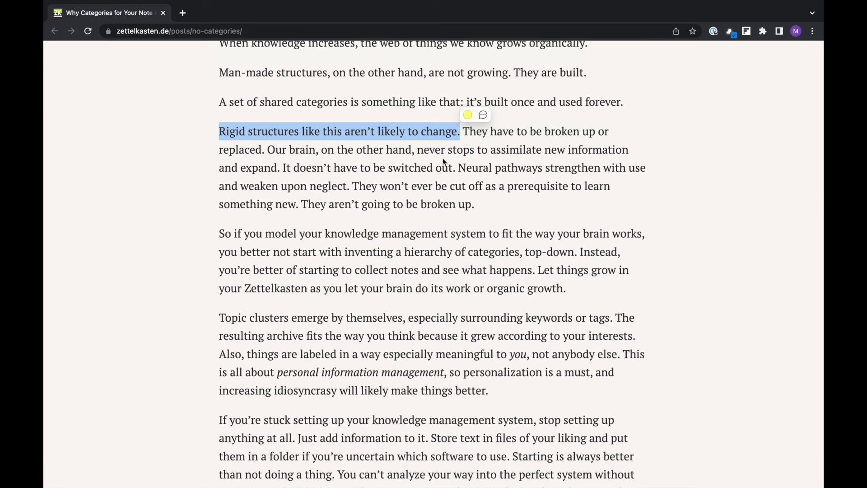
Create and save an untitled note reading "it's difficult and time consuming to update rigid structures (e.g. [[organization with the tree structure]]".
{"action": "key", "text": "ctrl+shift+f"}
{"action": "type", "text": "it's dif"}
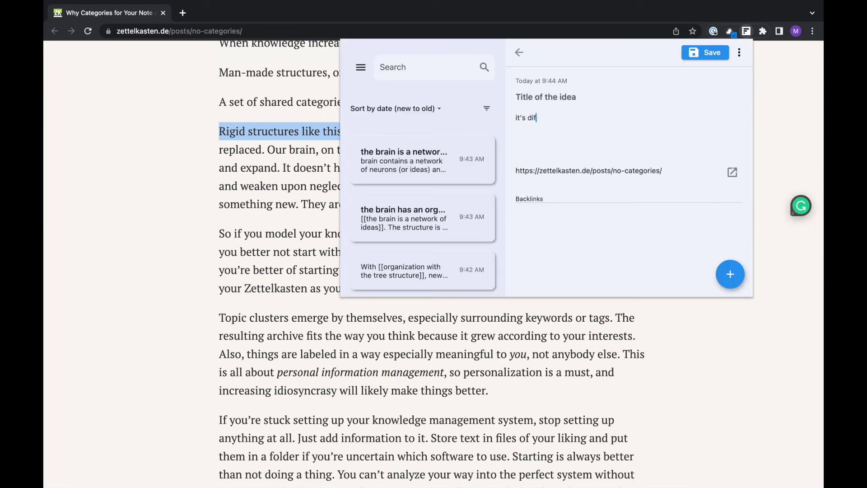
{"action": "type", "text": "ficult and time consumin"}
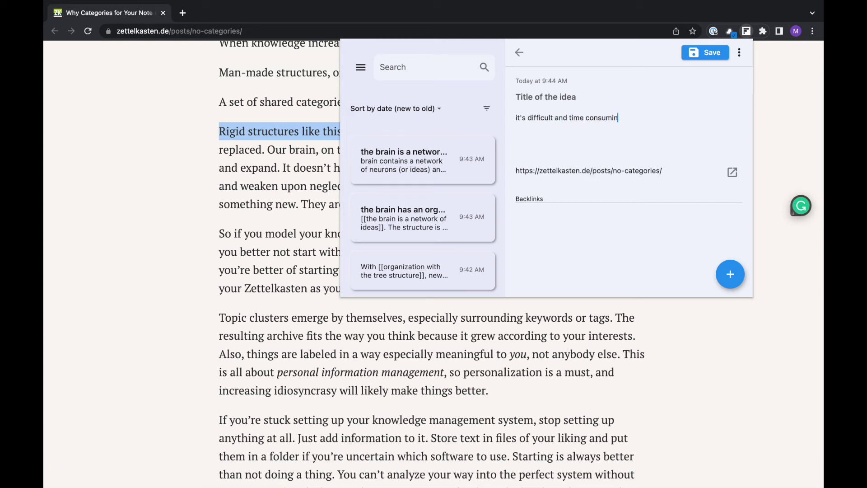
{"action": "type", "text": "g to update"}
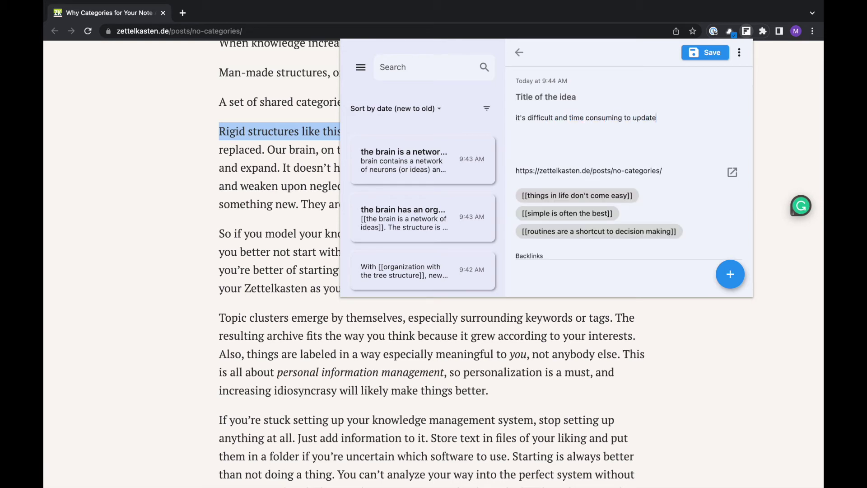
{"action": "type", "text": " rigid structures"}
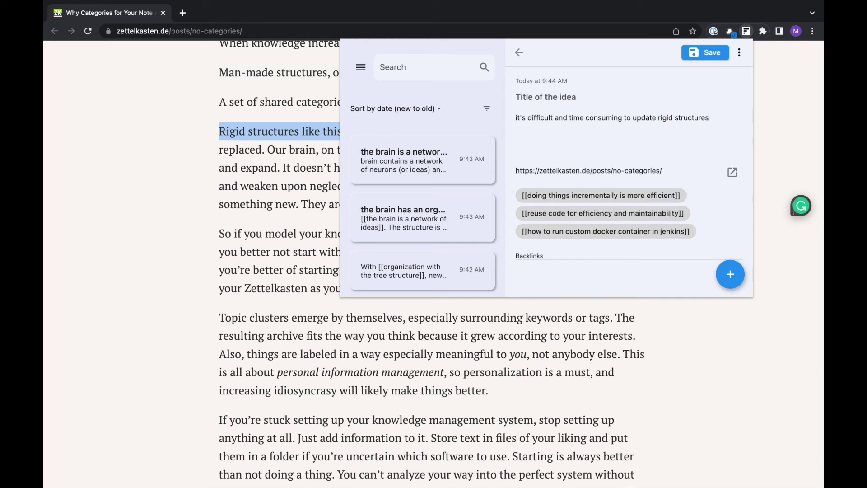
{"action": "type", "text": " (e.g. [[organization with the tree structure]]]]"}
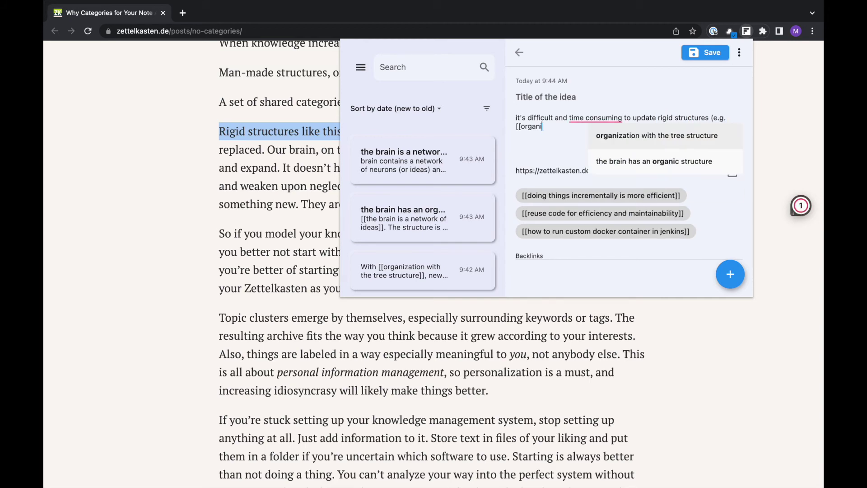
{"action": "key", "text": "Return"}
{"action": "key", "text": "super+s"}
{"action": "key", "text": "Escape"}
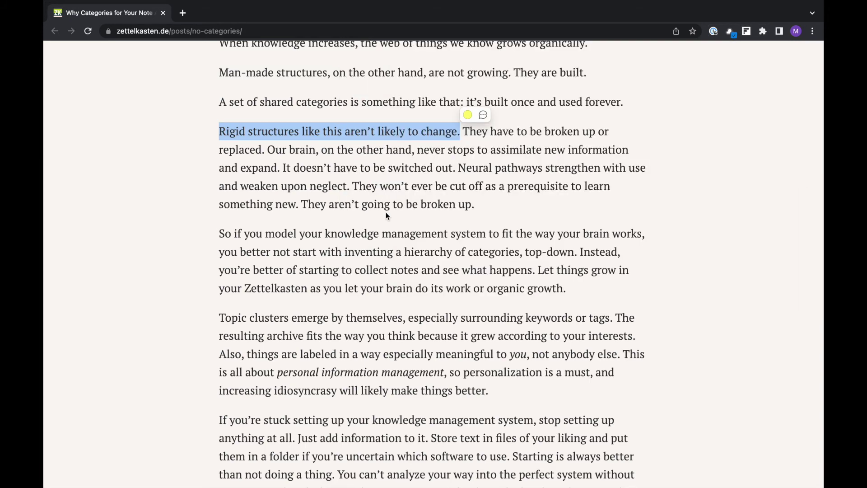
Read the paragraphs on modelling a knowledge system after the brain, emerging topic clusters and what to do when stuck on setup.
{"action": "scroll", "coordinate": [386, 212], "scroll_direction": "down", "scroll_amount": 1}
{"action": "left_click", "coordinate": [466, 124]}
{"action": "left_click_drag", "start_coordinate": [466, 124], "coordinate": [456, 145]}
{"action": "left_click", "coordinate": [456, 144]}
{"action": "scroll", "coordinate": [456, 144], "scroll_direction": "down", "scroll_amount": 2}
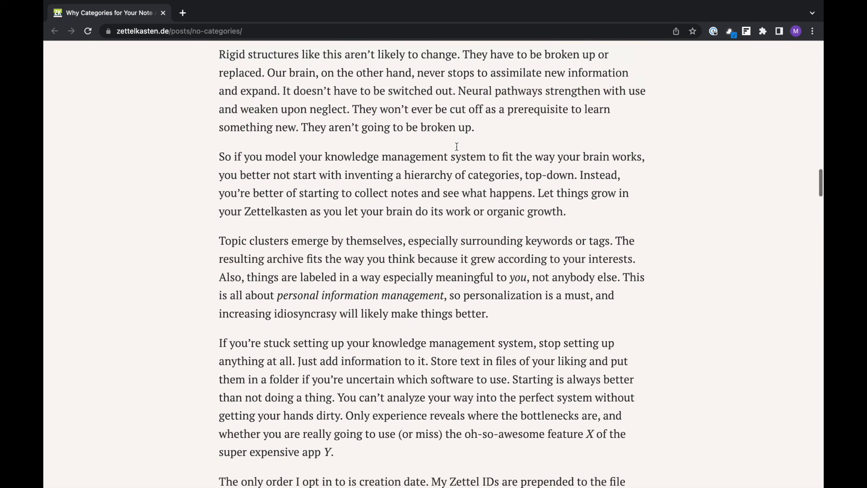
{"action": "scroll", "coordinate": [388, 148], "scroll_direction": "down", "scroll_amount": 1}
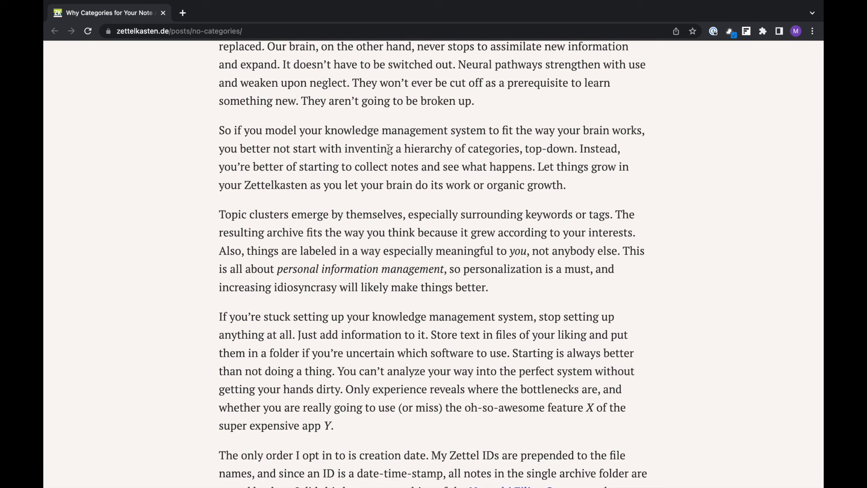
{"action": "scroll", "coordinate": [388, 148], "scroll_direction": "down", "scroll_amount": 2}
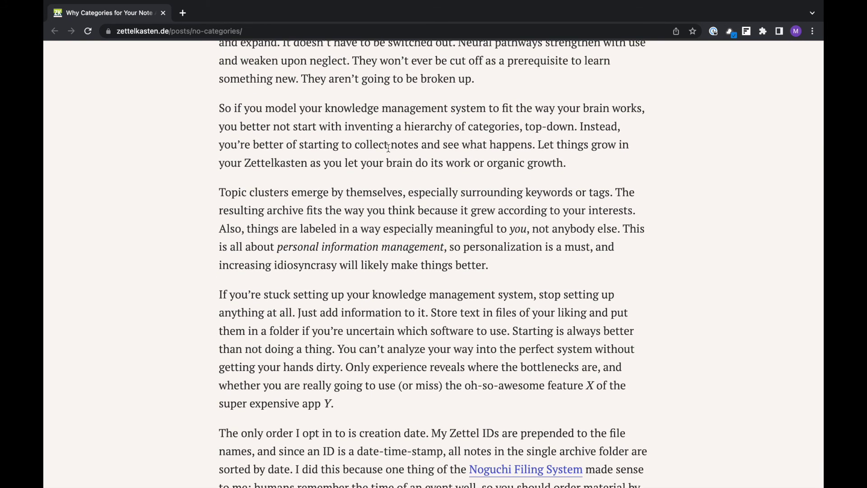
{"action": "scroll", "coordinate": [388, 147], "scroll_direction": "down", "scroll_amount": 4}
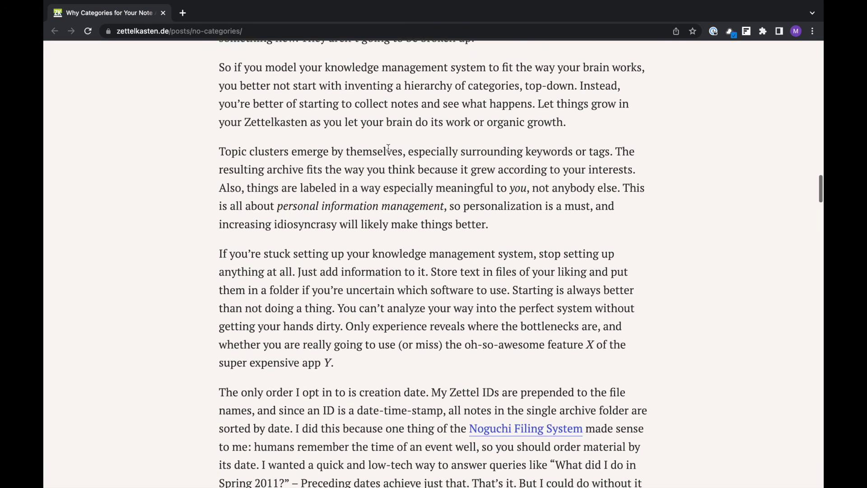
{"action": "scroll", "coordinate": [389, 148], "scroll_direction": "down", "scroll_amount": 3}
{"action": "left_click_drag", "start_coordinate": [219, 221], "coordinate": [401, 239]}
{"action": "scroll", "coordinate": [401, 240], "scroll_direction": "down", "scroll_amount": 5}
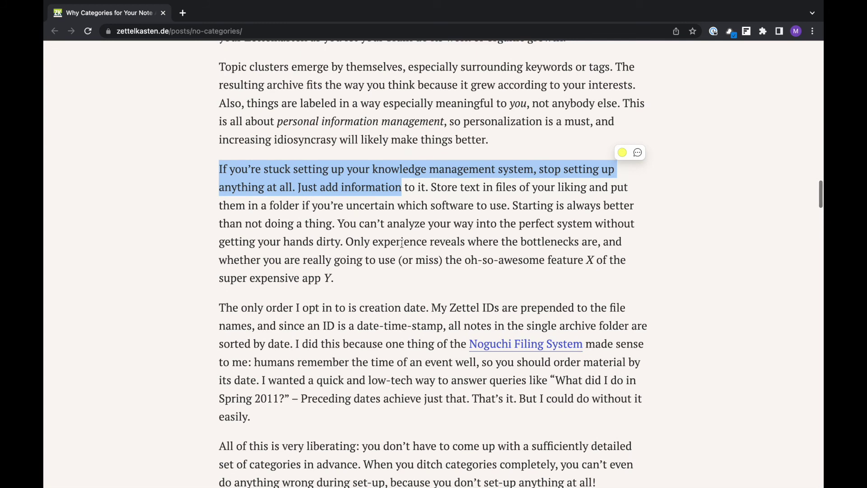
Open a new note and title it "starting is always better than note doing anything", leaving the body empty.
{"action": "key", "text": "super+shift+y"}
{"action": "type", "text": "some"}
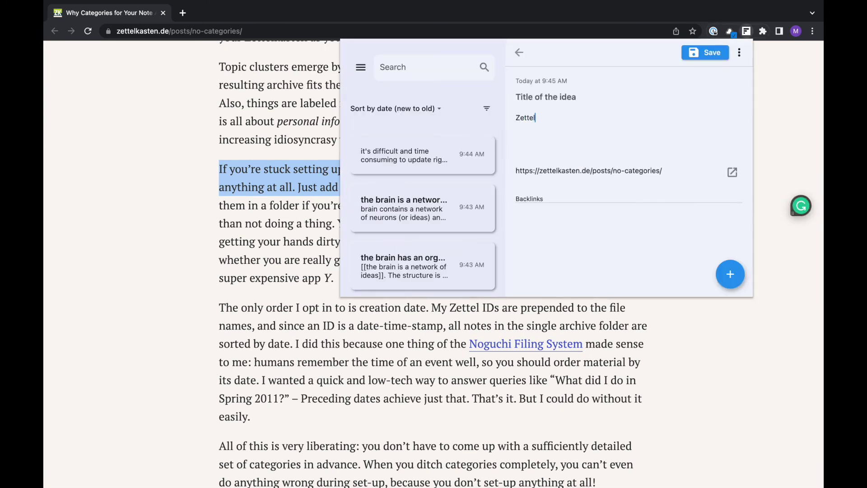
{"action": "key", "text": "alt+BackSpace"}
{"action": "left_click", "coordinate": [571, 97]}
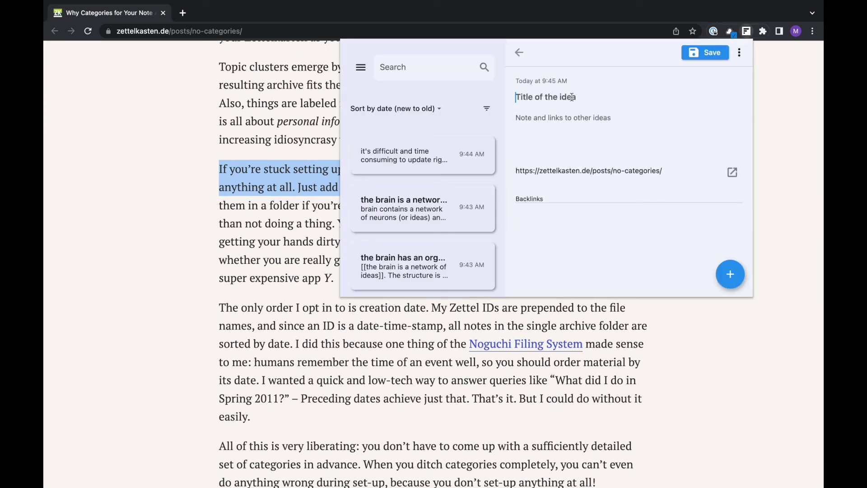
{"action": "type", "text": "starting is always"}
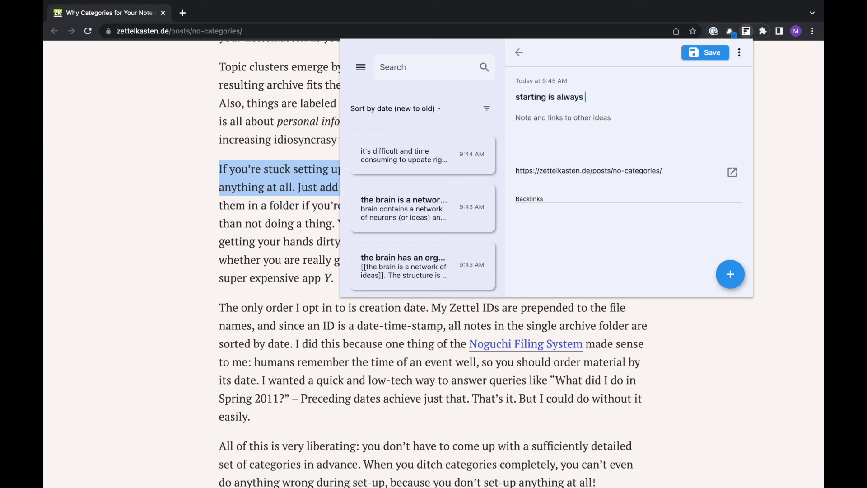
{"action": "type", "text": " better than note doing anything"}
Add the body "When we start something, we can get things done. Even if we go about it in the wrong way, we can…" and save the note.
{"action": "key", "text": "Return"}
{"action": "type", "text": "W"}
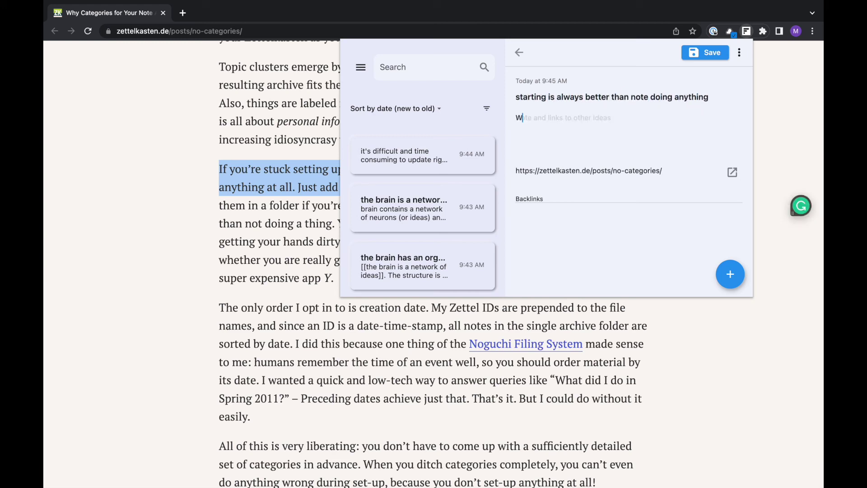
{"action": "type", "text": "hen we start something, we can get things "}
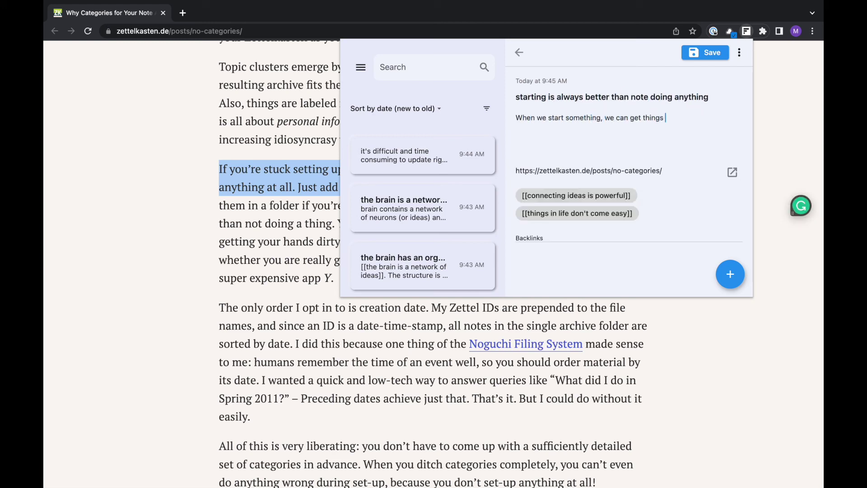
{"action": "type", "text": "done. Even if we go about it in the wrong way, we can"}
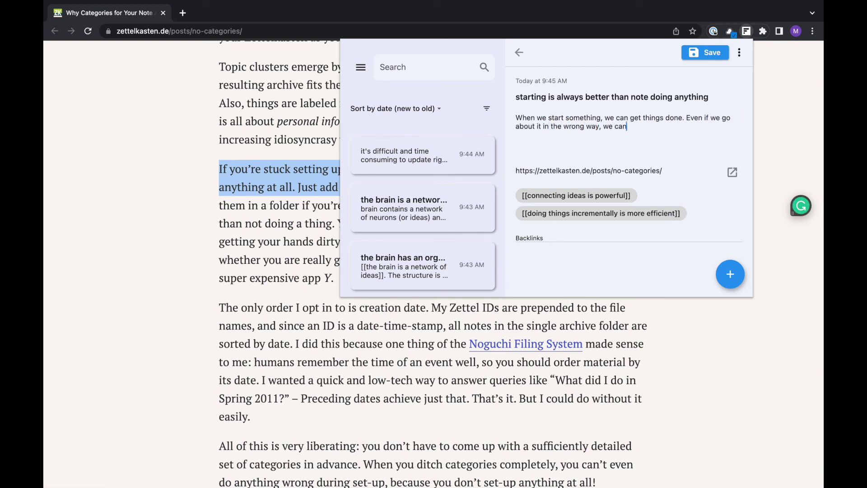
{"action": "type", "text": "m it"}
{"action": "key", "text": "super+s"}
{"action": "left_click", "coordinate": [613, 343]}
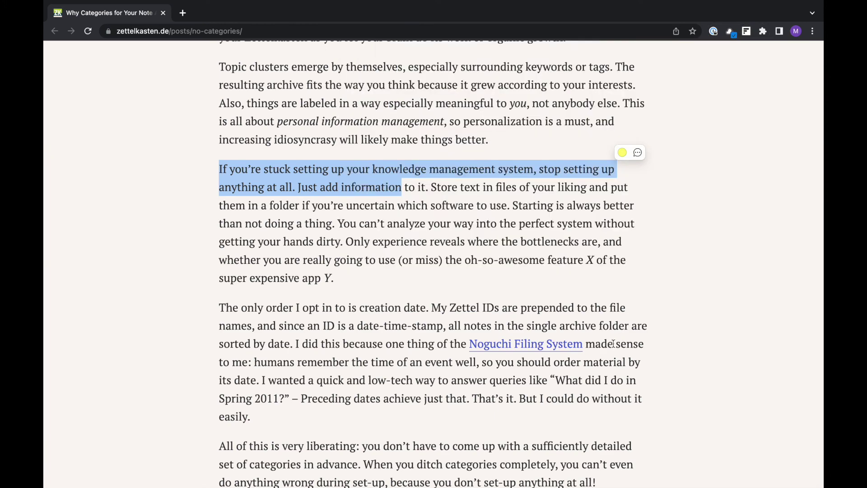
Read the paragraphs on learning a system's bottlenecks through experience and on ordering notes only by creation date.
{"action": "scroll", "coordinate": [526, 254], "scroll_direction": "down", "scroll_amount": 1}
{"action": "left_click", "coordinate": [471, 182]}
{"action": "scroll", "coordinate": [474, 181], "scroll_direction": "down", "scroll_amount": 1}
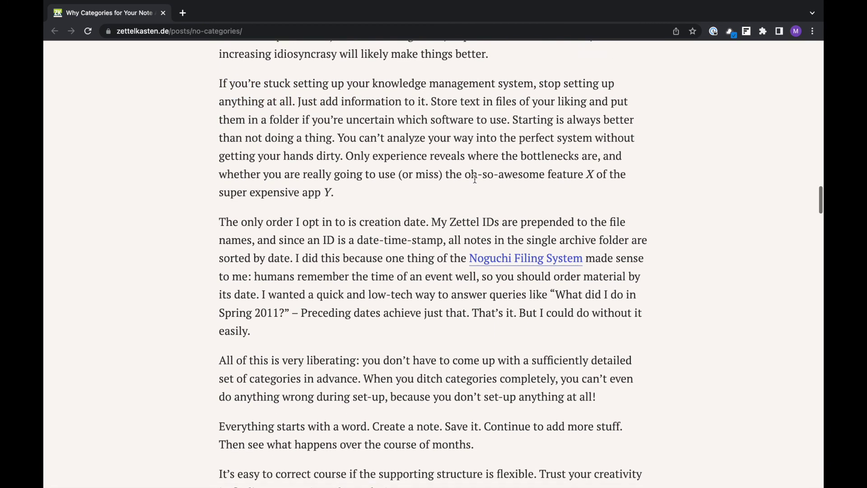
{"action": "scroll", "coordinate": [475, 179], "scroll_direction": "down", "scroll_amount": 1}
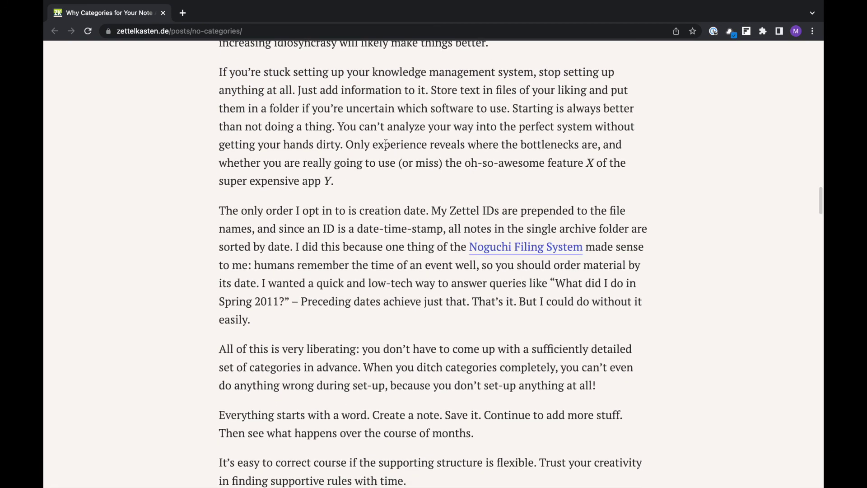
{"action": "left_click_drag", "start_coordinate": [345, 145], "coordinate": [406, 187]}
{"action": "left_click", "coordinate": [406, 187]}
{"action": "scroll", "coordinate": [406, 186], "scroll_direction": "down", "scroll_amount": 2}
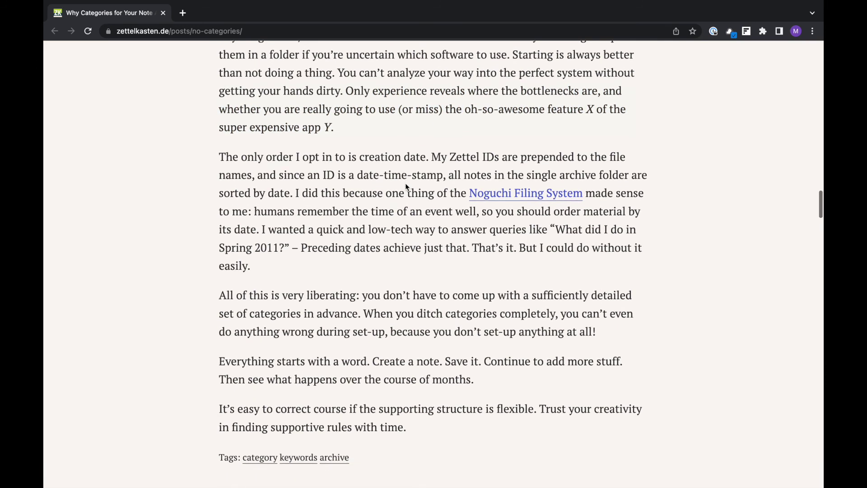
{"action": "scroll", "coordinate": [405, 183], "scroll_direction": "down", "scroll_amount": 1}
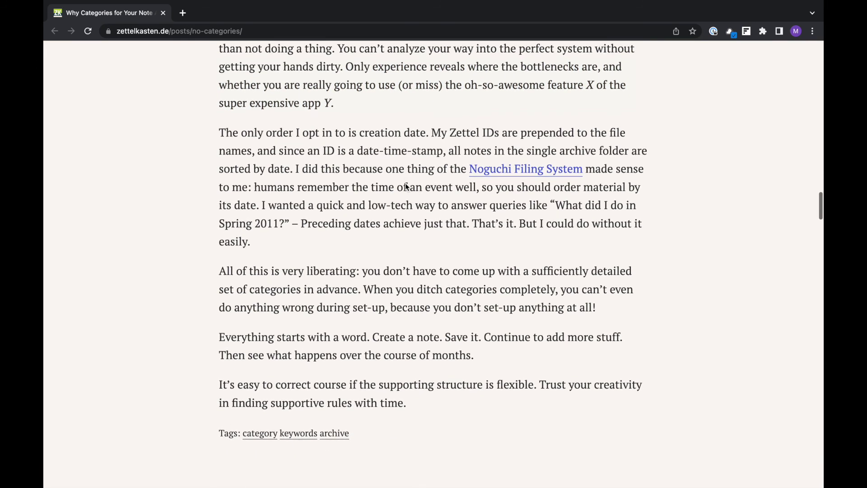
Read the article's closing paragraphs on ditching categories, starting with a single note and correcting course with a flexible structure.
{"action": "left_click_drag", "start_coordinate": [364, 278], "coordinate": [596, 296]}
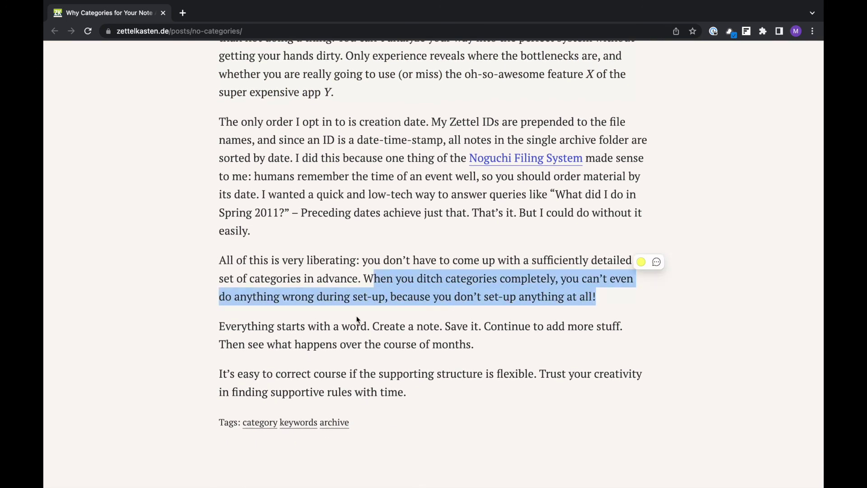
{"action": "left_click", "coordinate": [596, 297]}
{"action": "scroll", "coordinate": [246, 302], "scroll_direction": "down", "scroll_amount": 1}
{"action": "left_click_drag", "start_coordinate": [387, 298], "coordinate": [477, 322]}
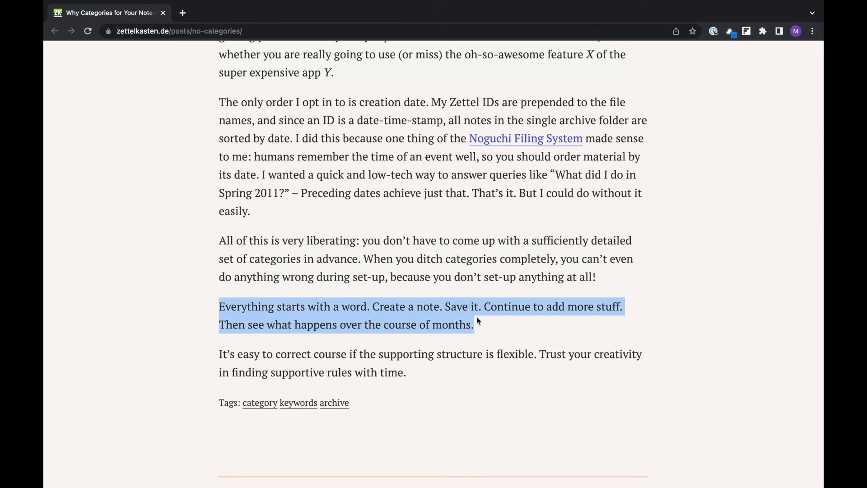
{"action": "scroll", "coordinate": [476, 316], "scroll_direction": "down", "scroll_amount": 1}
{"action": "left_click", "coordinate": [320, 341]}
{"action": "left_click_drag", "start_coordinate": [219, 324], "coordinate": [536, 323]}
{"action": "left_click", "coordinate": [535, 318]}
{"action": "scroll", "coordinate": [536, 318], "scroll_direction": "down", "scroll_amount": 1}
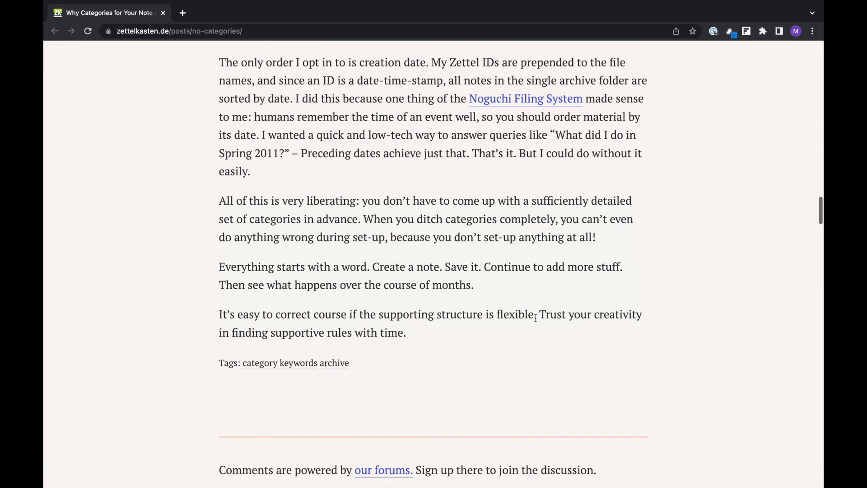